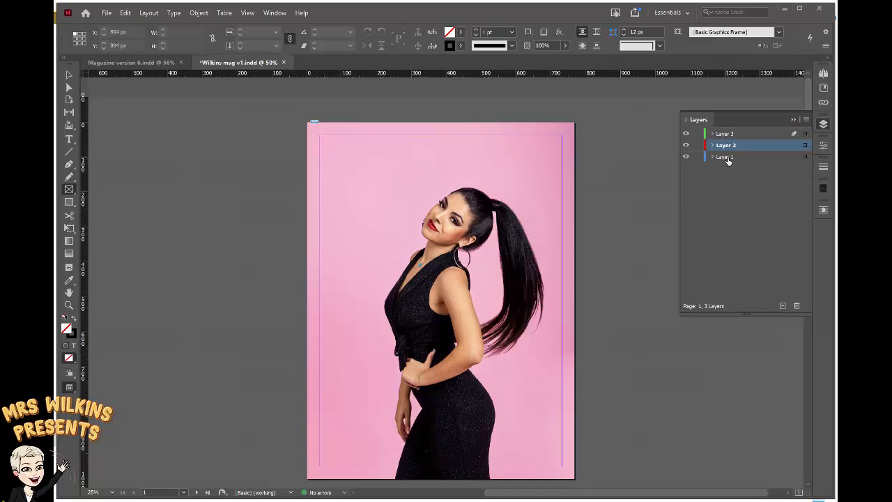
- Rename Layer 1 as "back model" and Layer 2 as "model no background"
double_click(726, 157)
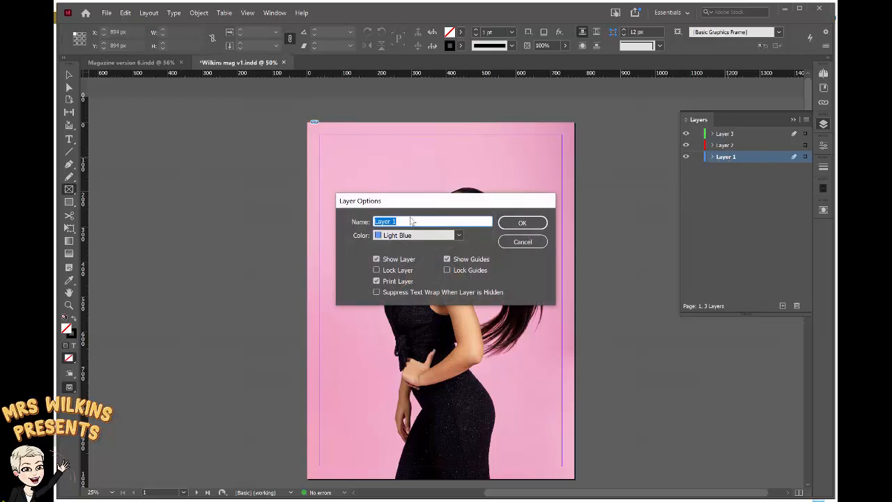
type("back model")
key("Return")
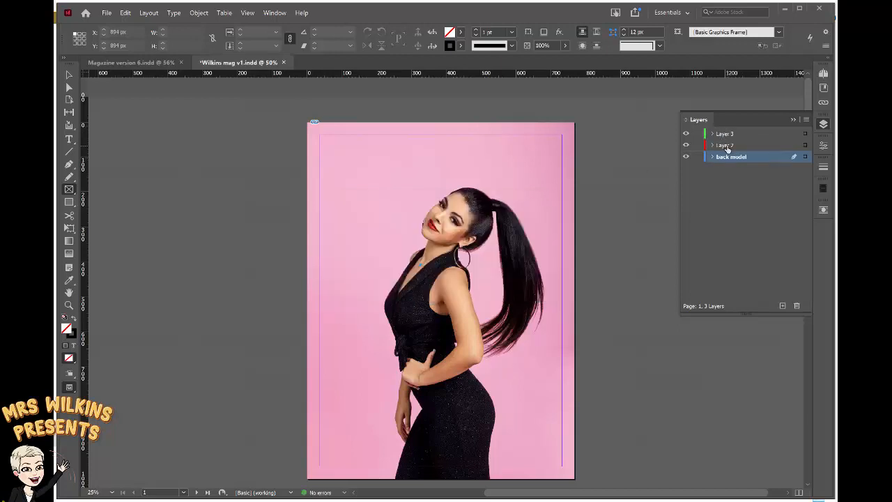
double_click(726, 146)
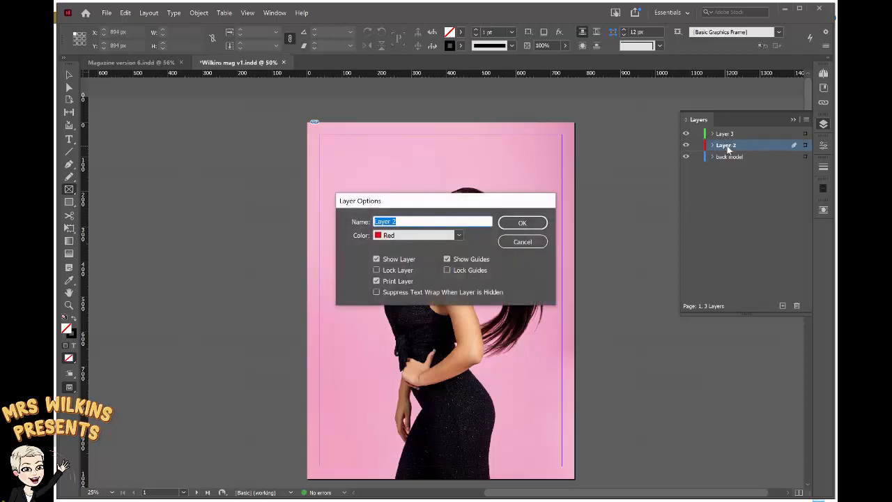
type("model no background")
key("Return")
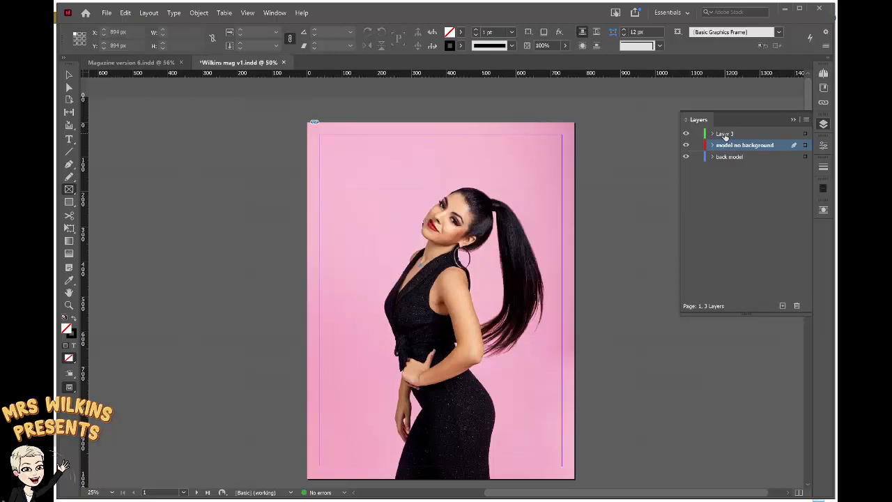
- Rename Layer 3 as "masthead"
double_click(725, 135)
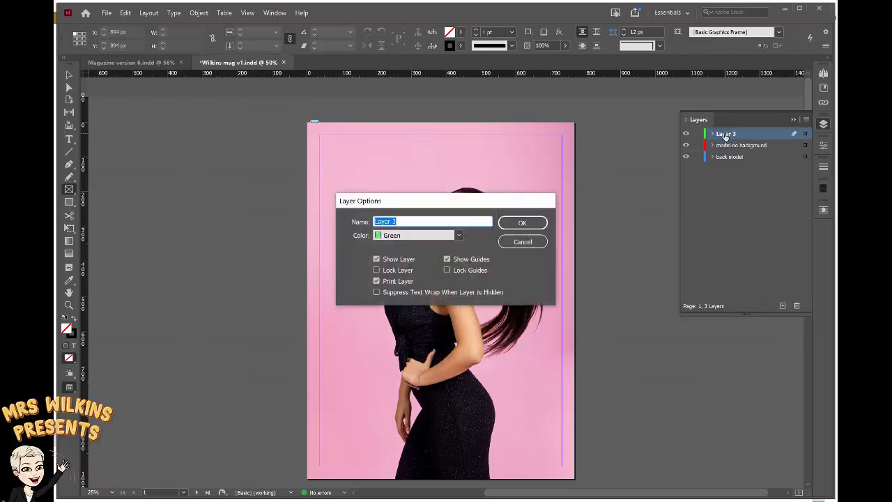
type("masthead")
key("Return")
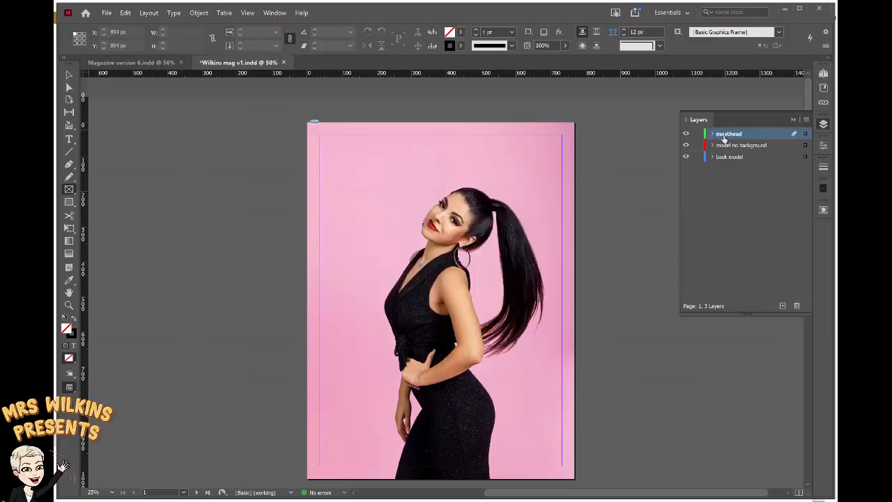
- On the masthead layer, draw a frame about 768 by 228 px across the top of the page and enter the text "Flipped" in it
left_click(68, 190)
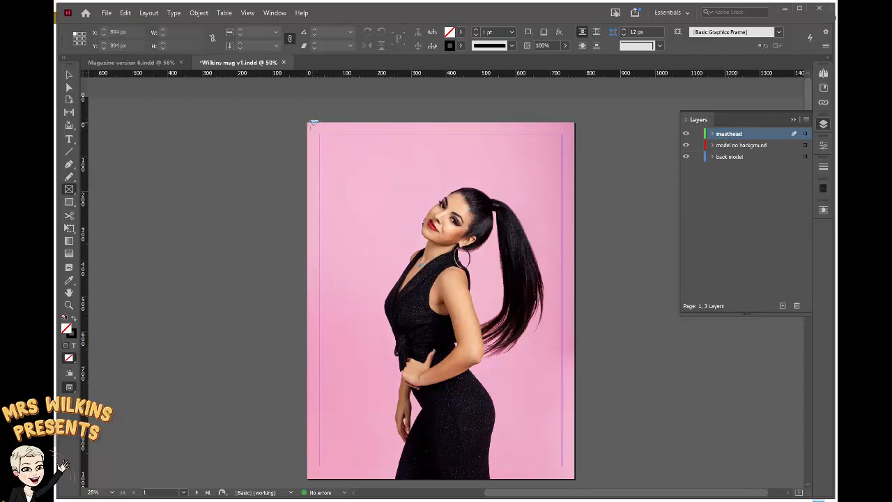
left_click_drag(312, 123, 573, 204)
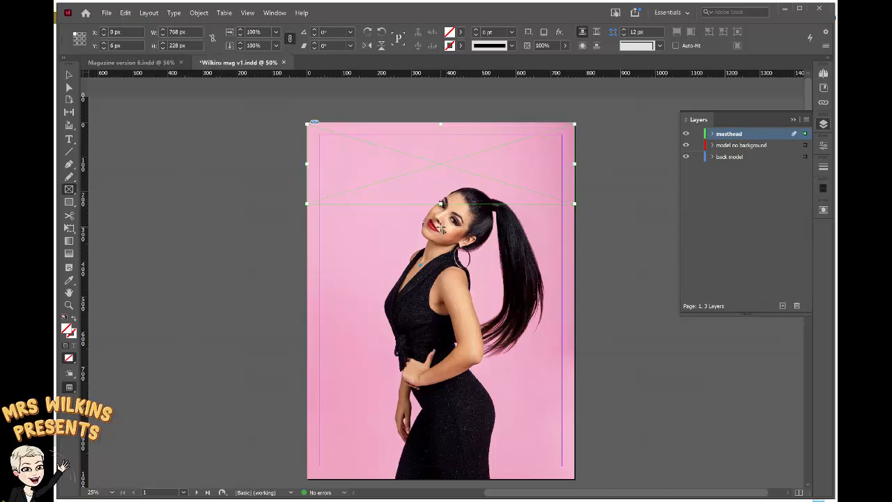
left_click(69, 142)
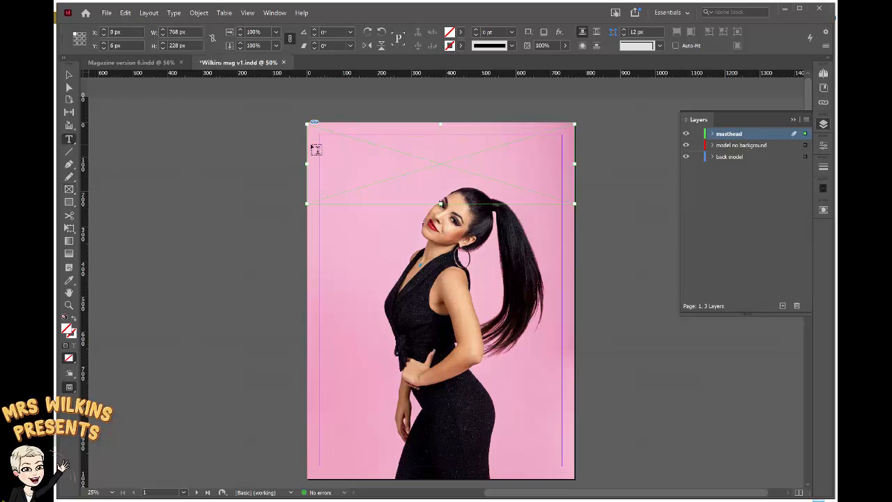
left_click_drag(315, 135, 315, 134)
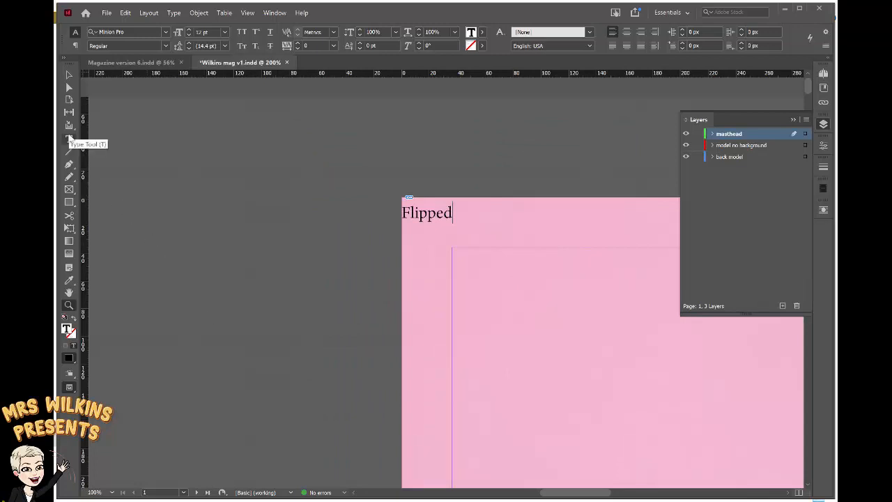
- Show the text properties for the word "Flipped" and centre-align it within its frame
left_click(68, 139)
left_click_drag(456, 212, 400, 212)
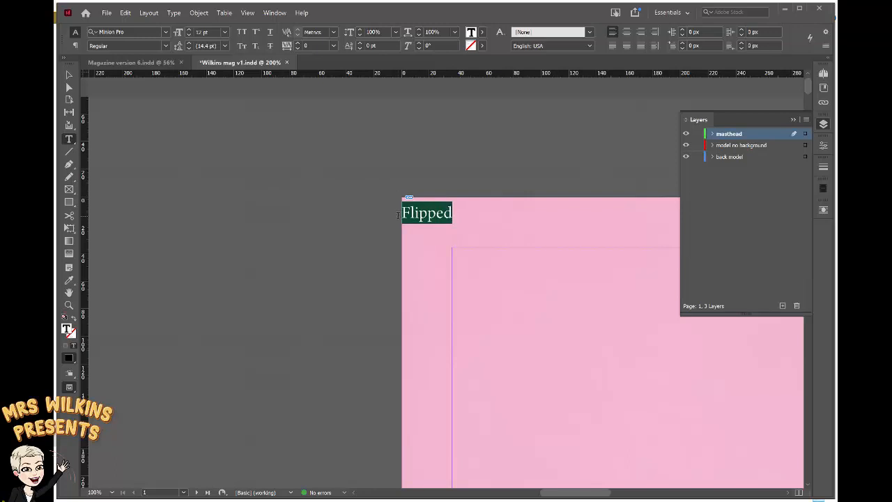
left_click(276, 13)
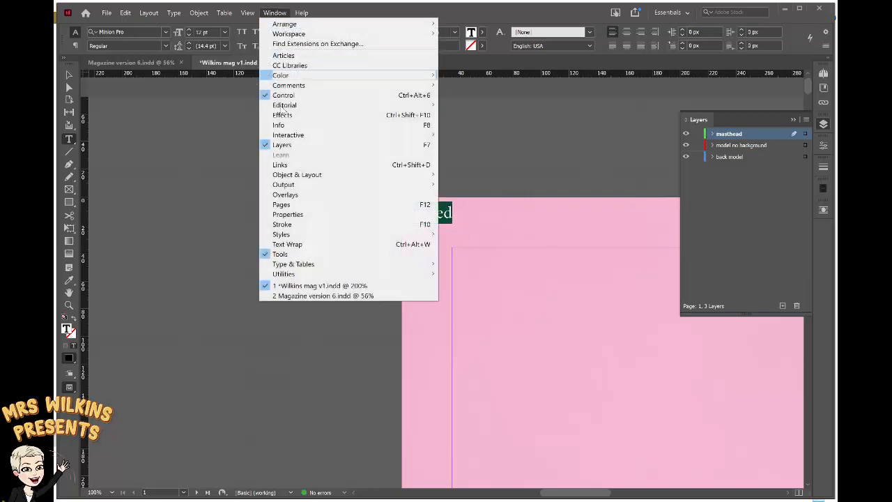
left_click(297, 215)
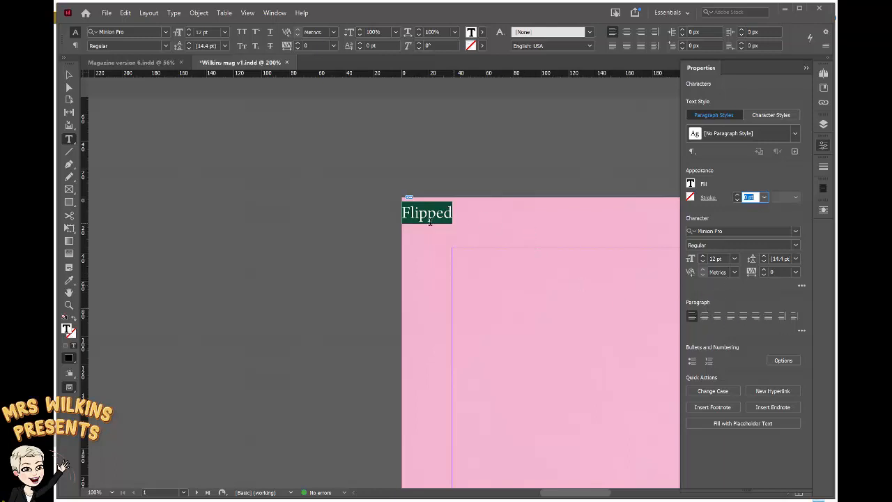
left_click(704, 317)
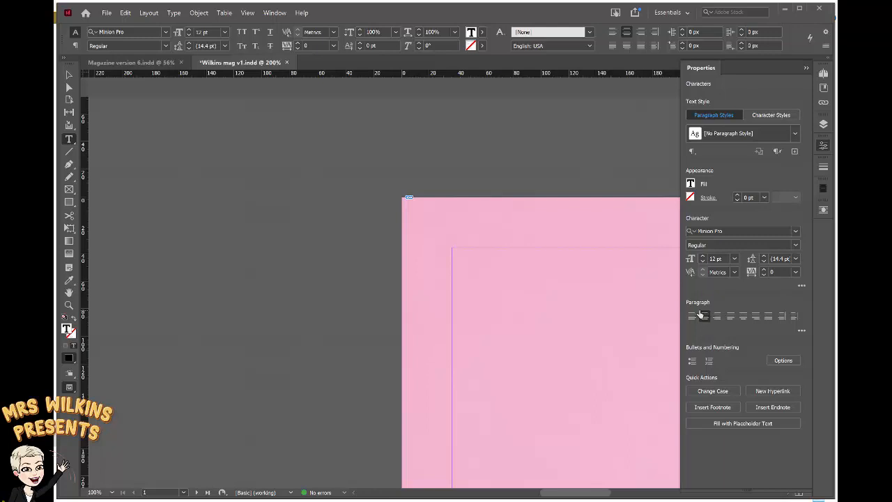
- Set the font of the "Flipped" masthead text to Playfair Display Bold
key("ctrl+0")
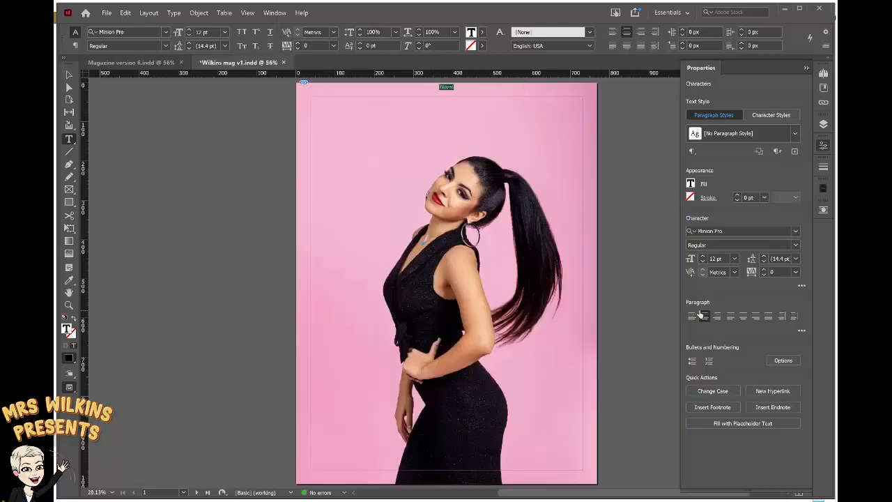
scroll(520, 218, "up", 1)
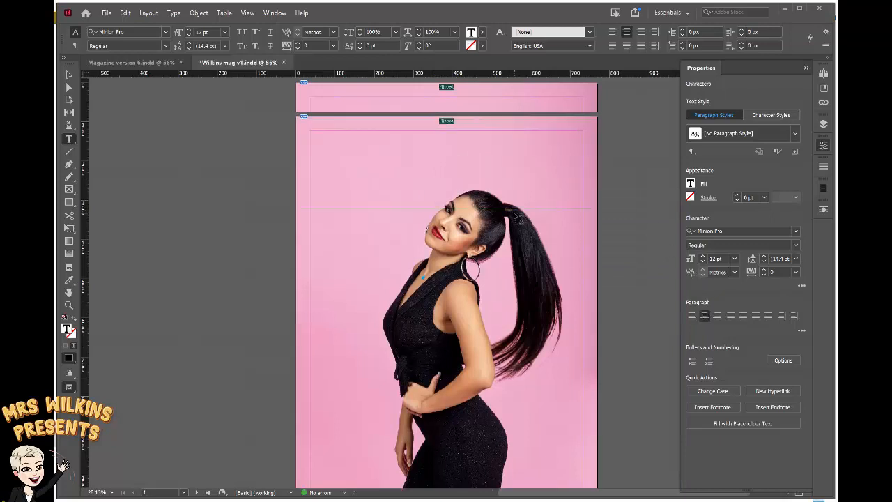
scroll(518, 217, "up", 1)
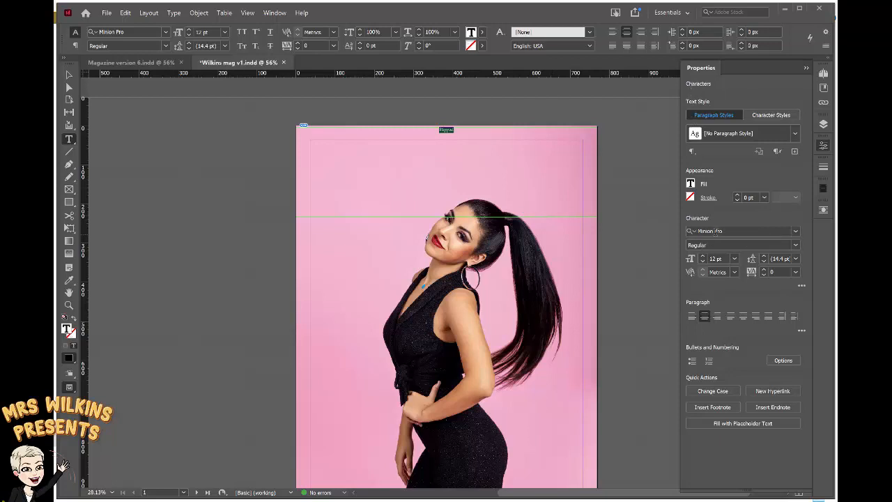
left_click(796, 233)
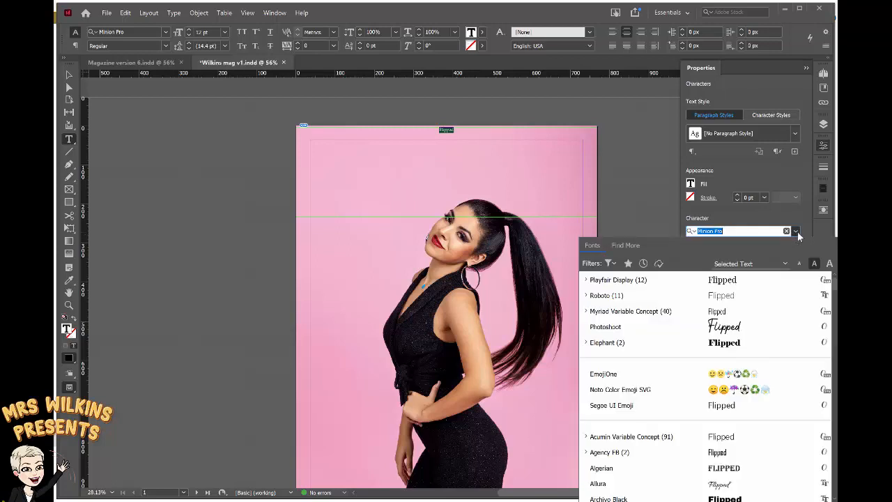
type("pl")
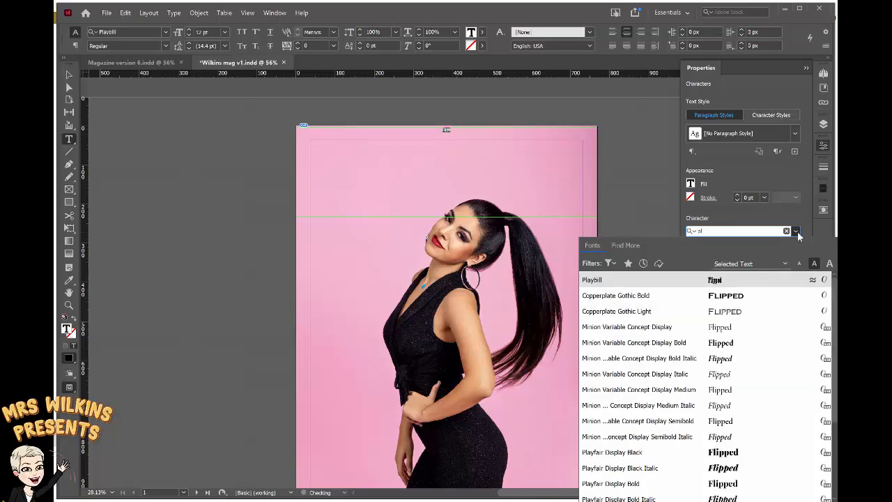
type("ay")
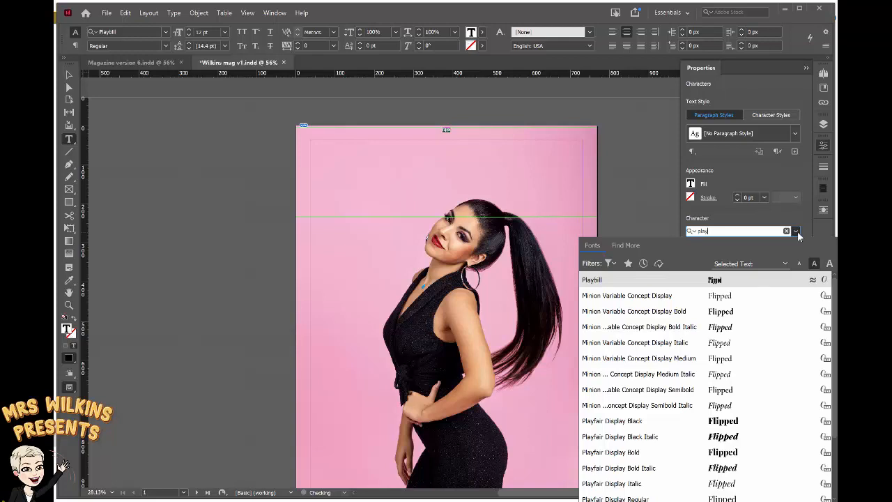
type("fair")
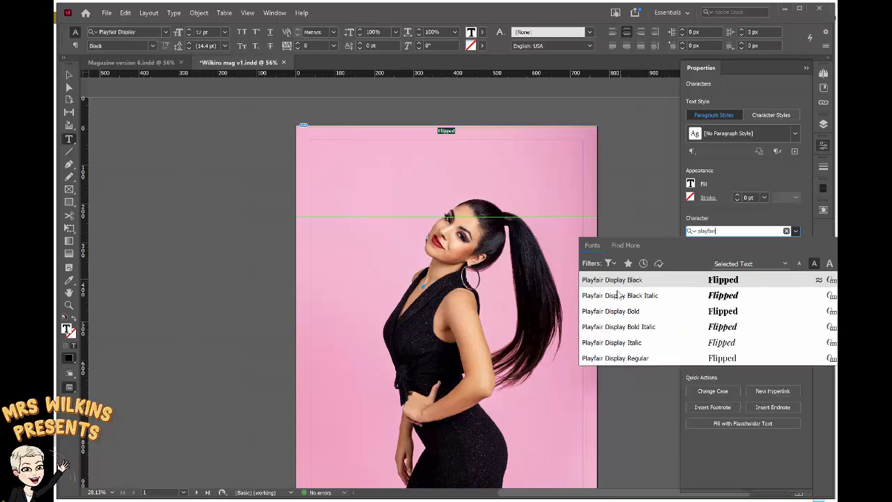
left_click(617, 313)
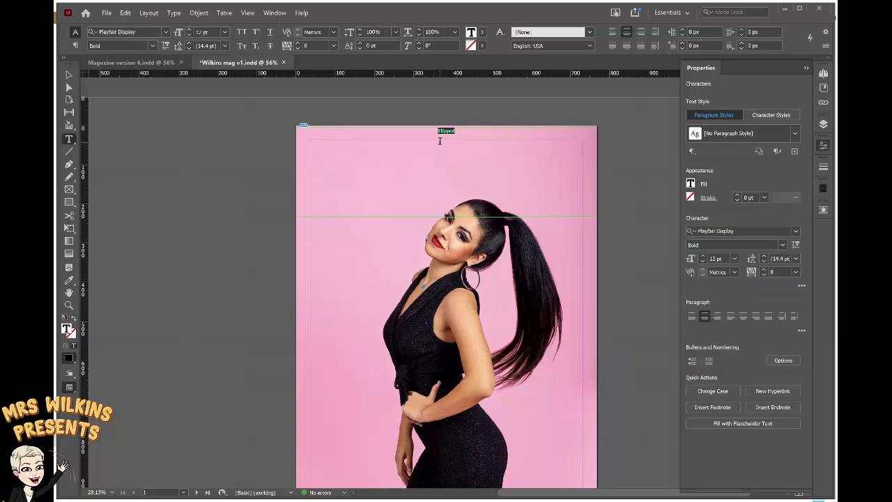
- Set the size of the "Flipped" masthead text to 200 pt
left_click(715, 259)
double_click(715, 259)
type("100")
key("Return")
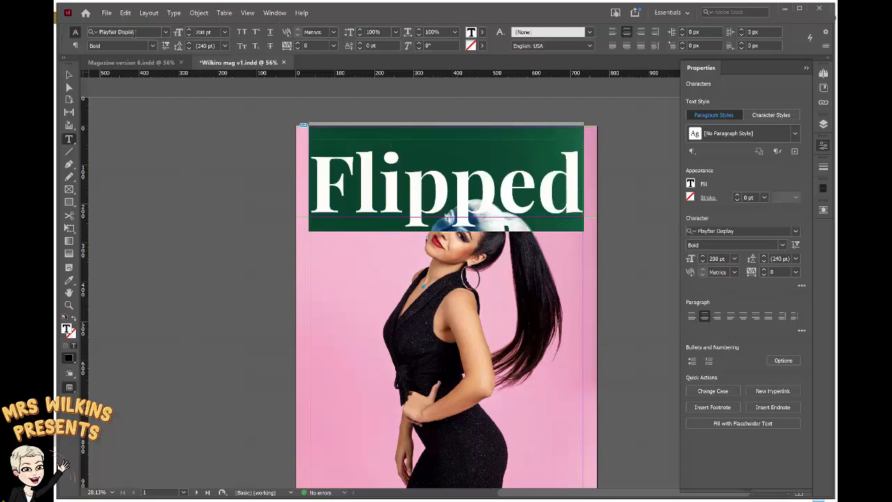
- Try widening the tracking of the whole "Flipped" masthead text to 60
left_click(70, 165)
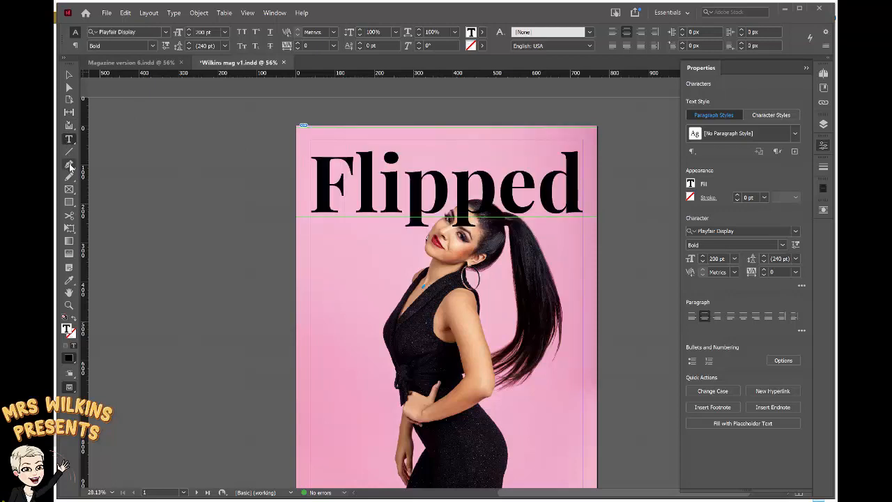
left_click(69, 166)
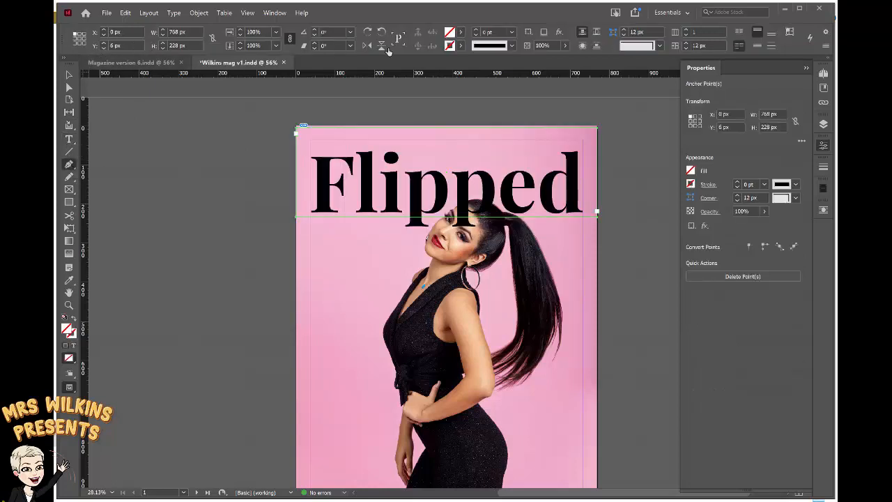
left_click(69, 141)
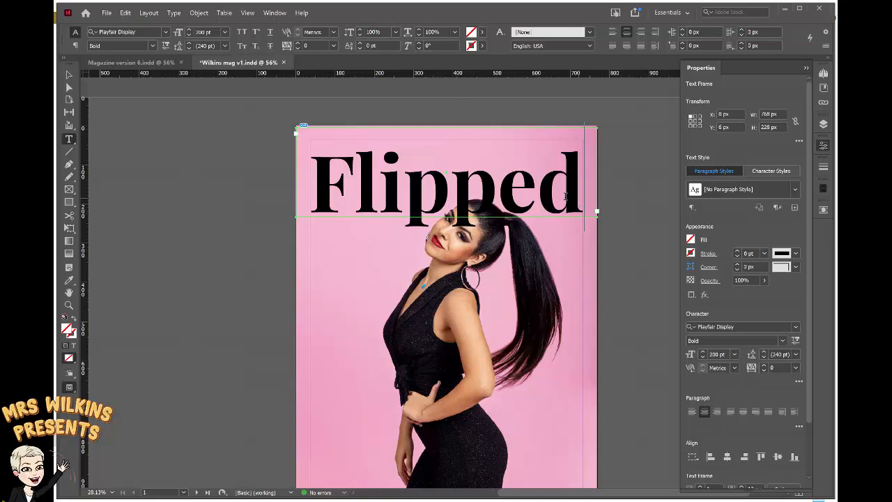
left_click_drag(579, 203, 306, 196)
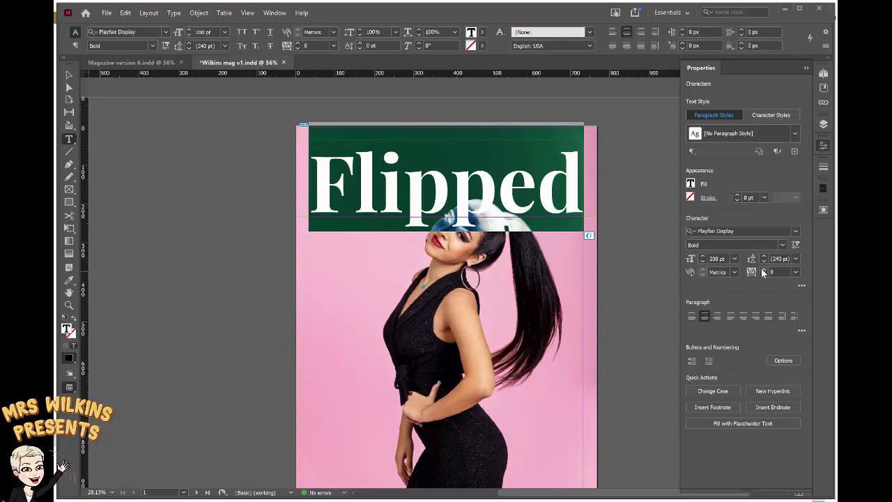
left_click(764, 268)
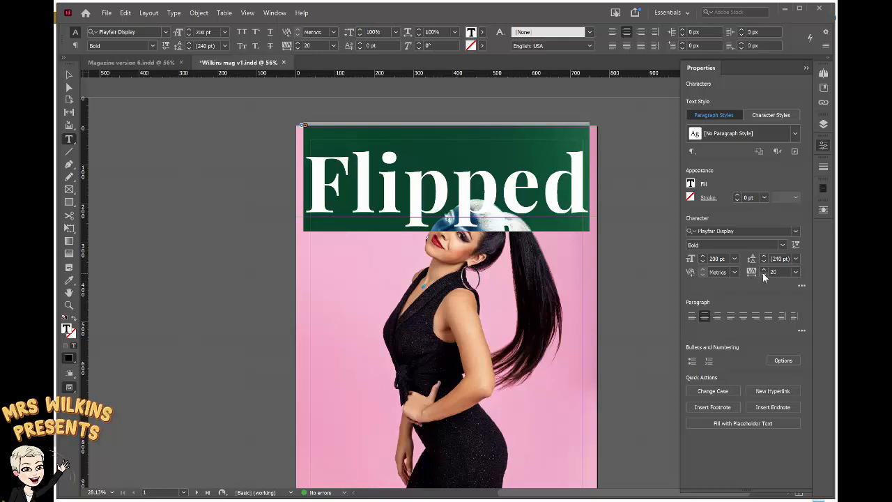
left_click(763, 270)
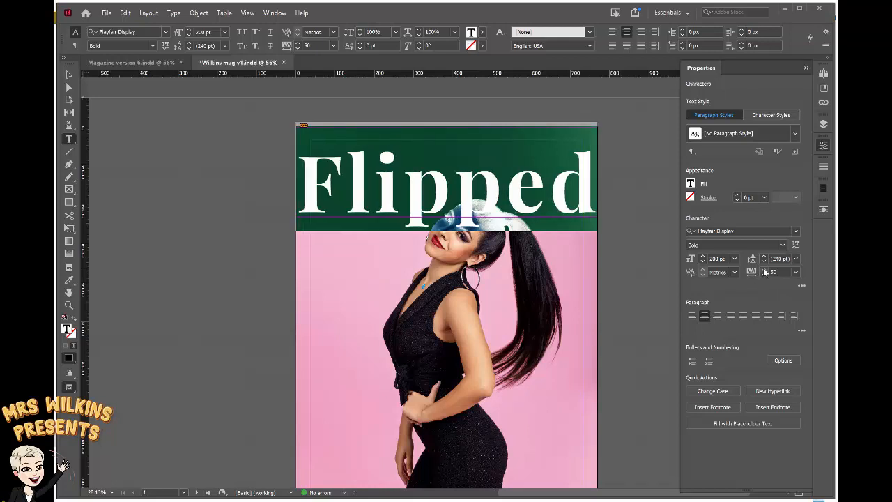
left_click(763, 270)
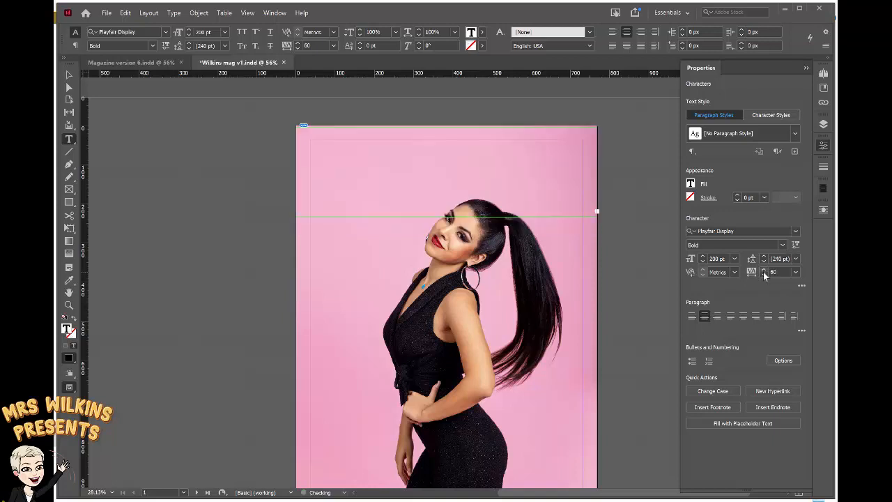
- Reduce the tracking of the "Flipped" text back to 0 and deselect the text
left_click(764, 276)
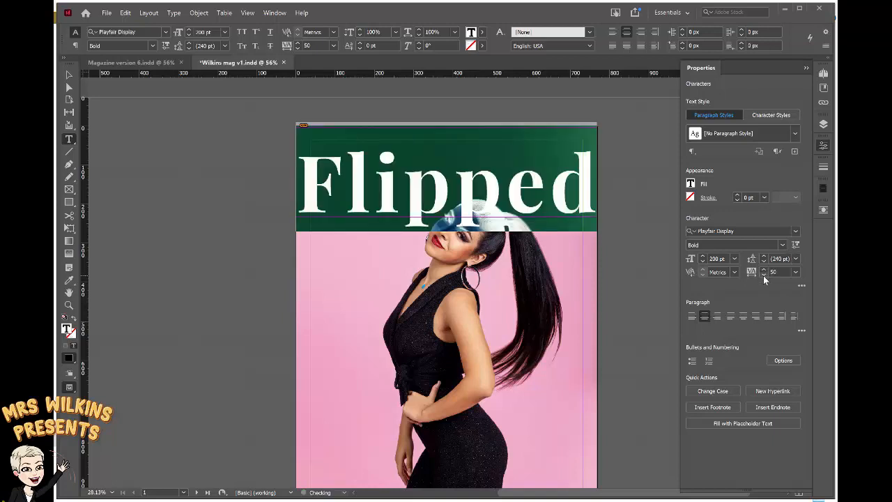
left_click(763, 275)
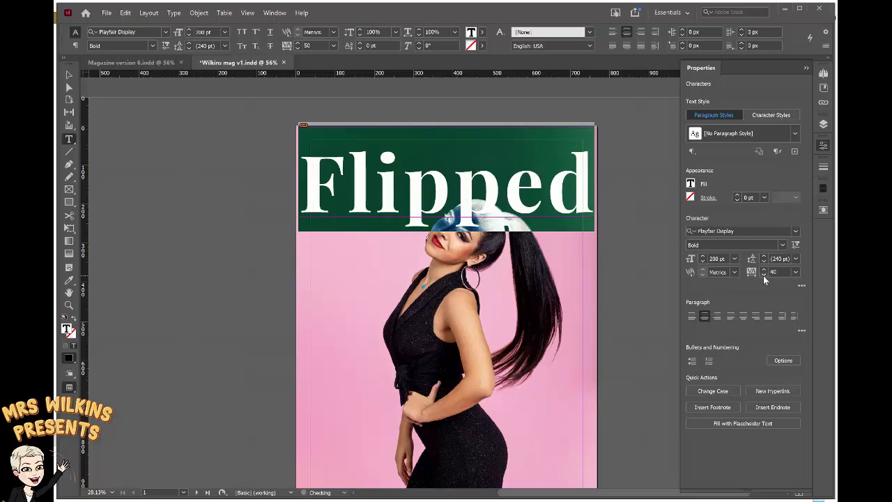
left_click(763, 275)
left_click(763, 275)
left_click(763, 276)
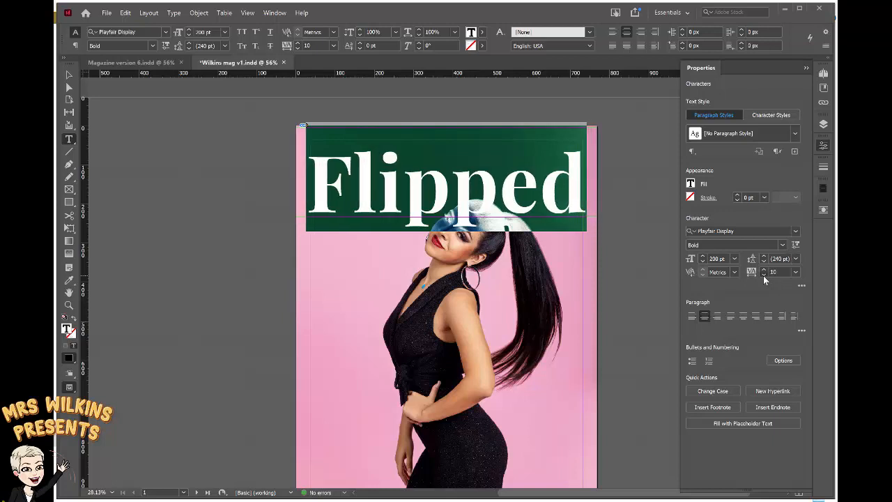
left_click(763, 275)
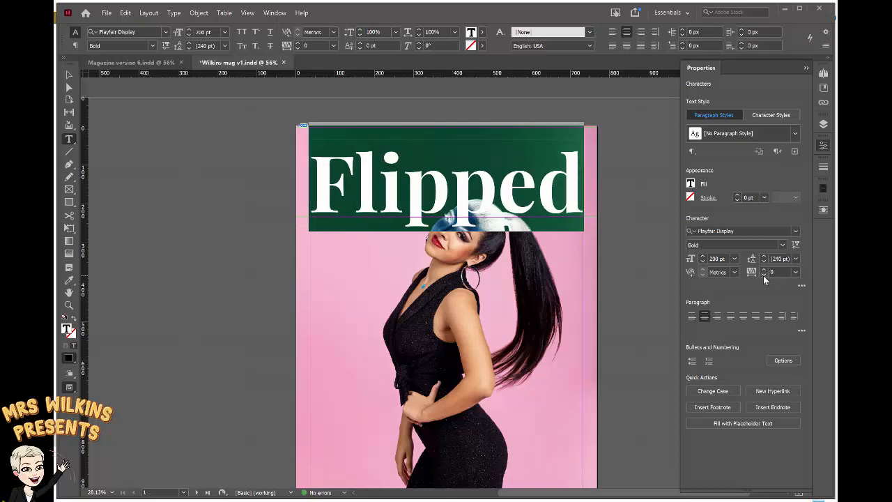
left_click(610, 280)
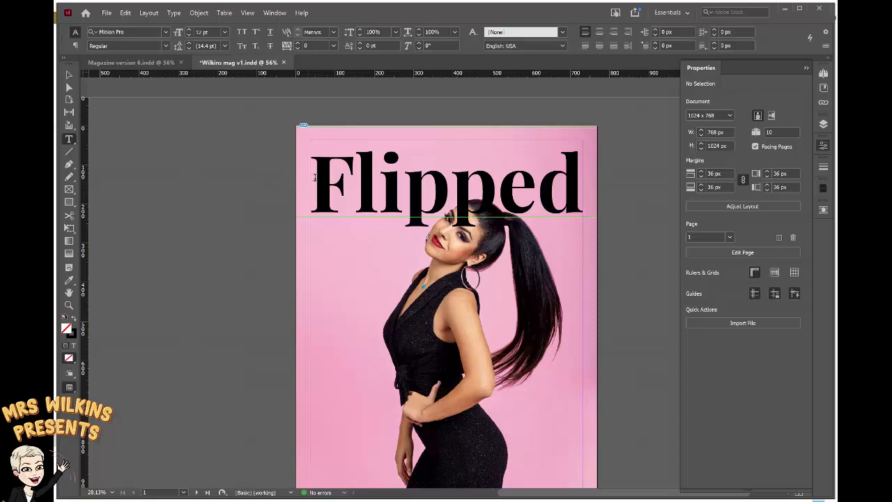
- Fill the "Flipped" masthead text with a magenta of RGB 223, 52, 255 and add that colour to the swatches
left_click_drag(311, 177, 568, 185)
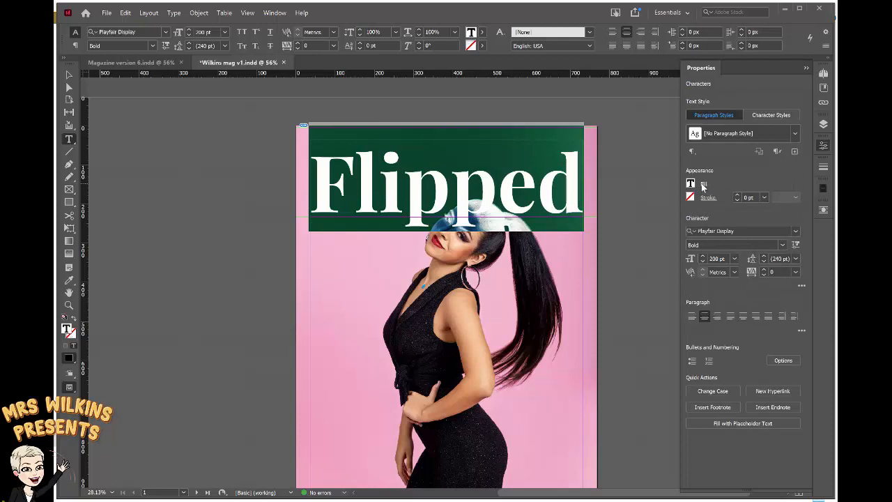
left_click(691, 184)
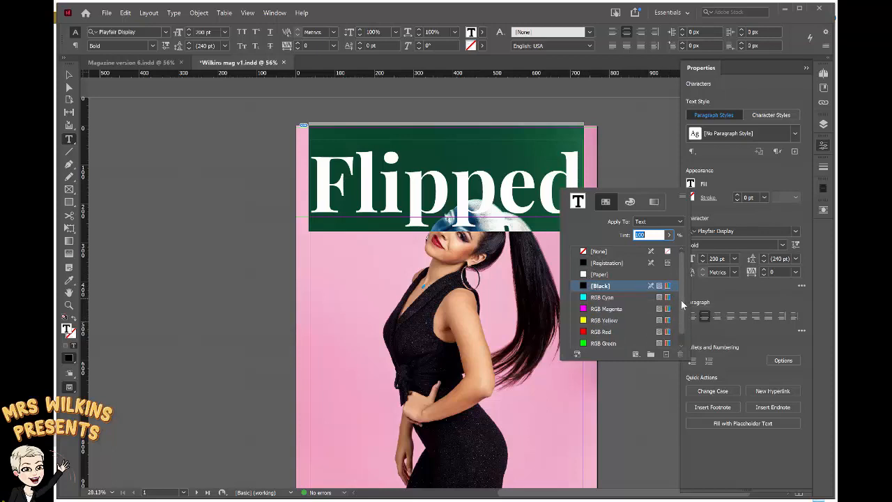
scroll(681, 300, "down", 1)
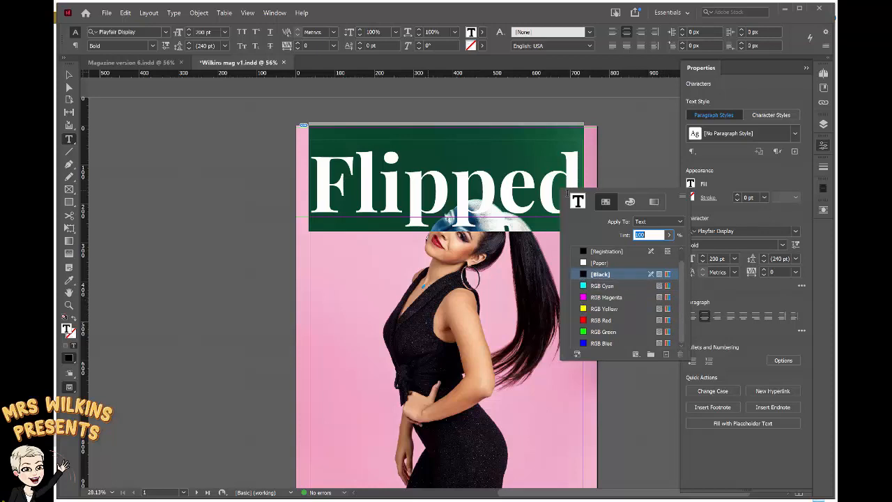
left_click(629, 202)
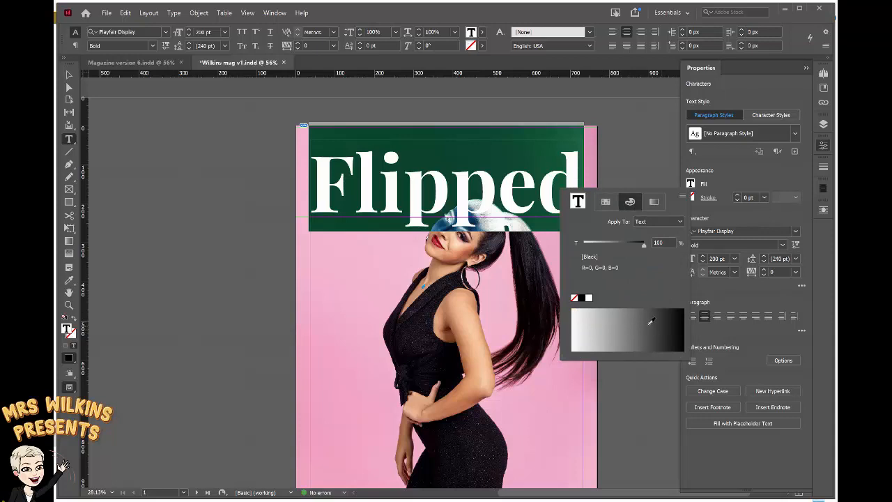
left_click(574, 299)
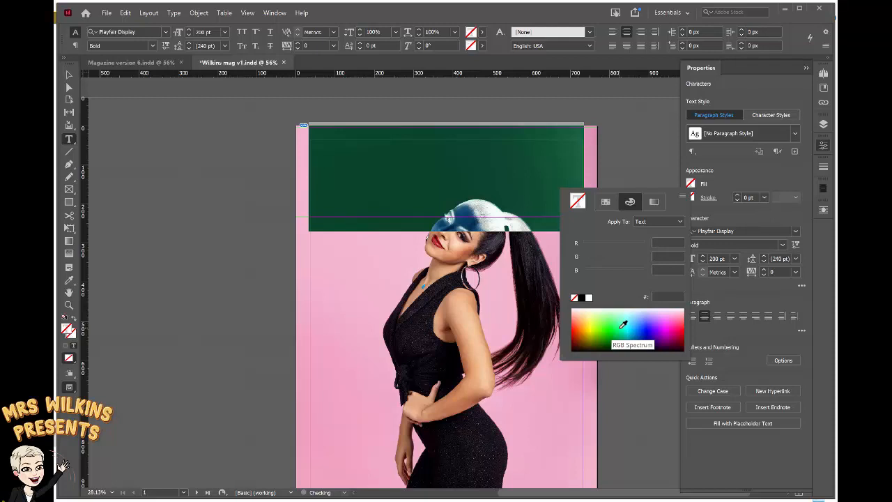
left_click(666, 322)
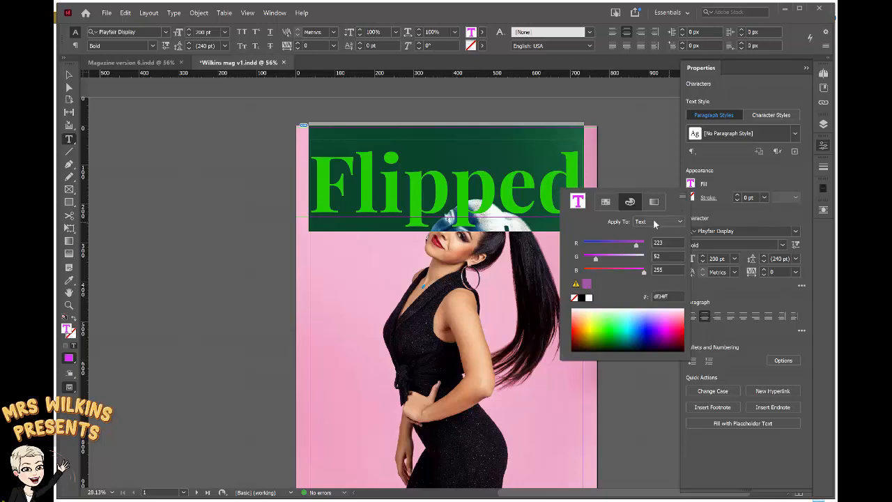
left_click(679, 221)
left_click(683, 199)
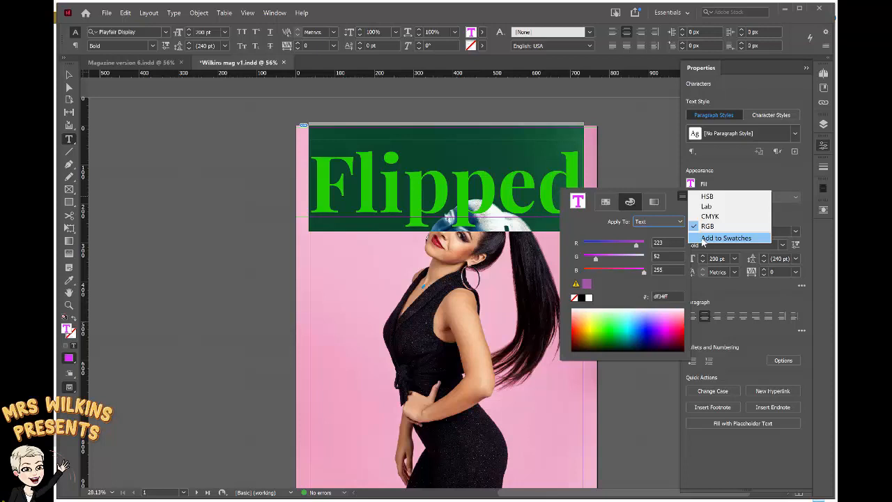
left_click(725, 238)
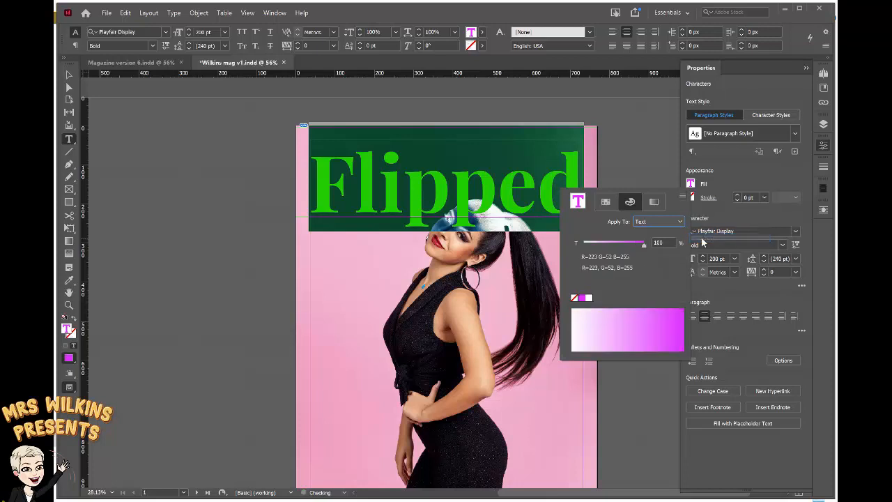
- Rename the new magenta swatch "Masthead colour" instead of naming it by its colour value
left_click(606, 201)
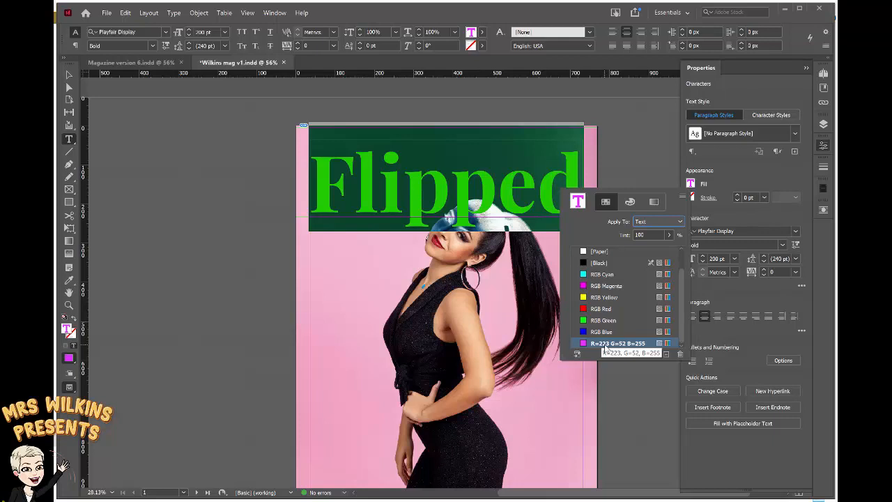
double_click(605, 343)
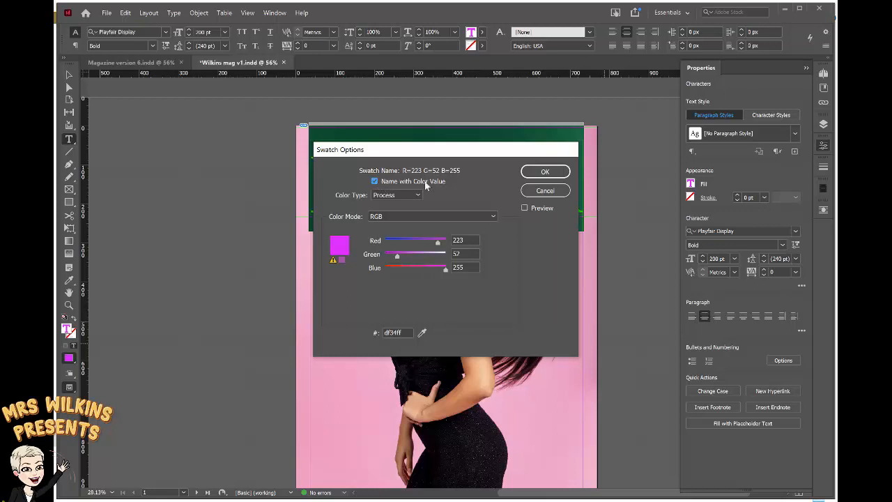
left_click(374, 181)
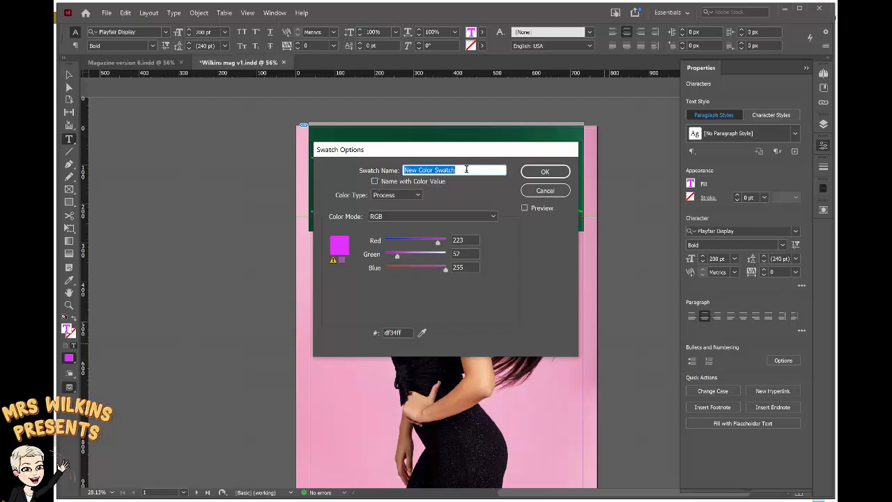
type("MW")
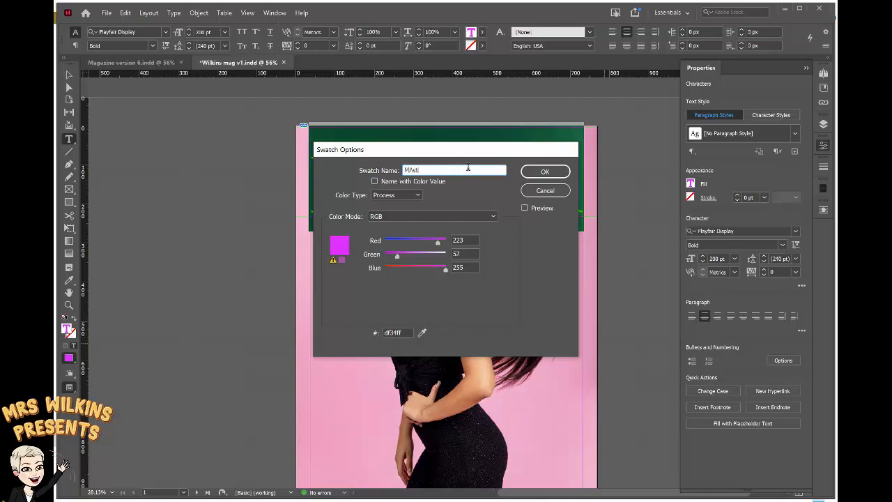
type("sthead colour")
left_click(544, 172)
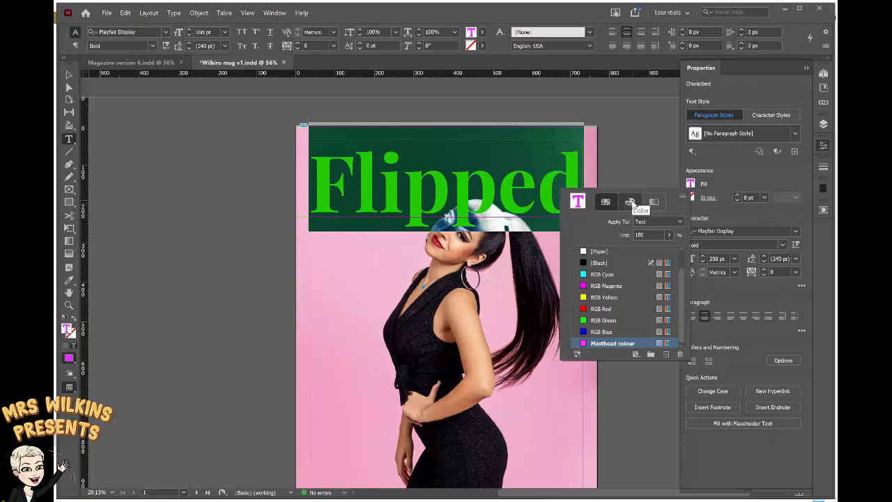
- Fill the masthead text with a lime green of RGB 148, 255, 46 and add that colour to the swatches
left_click(631, 203)
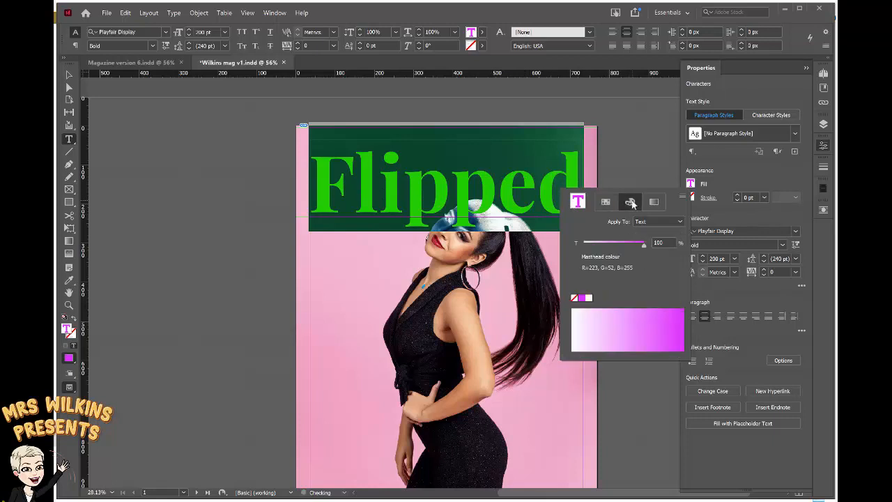
left_click(574, 299)
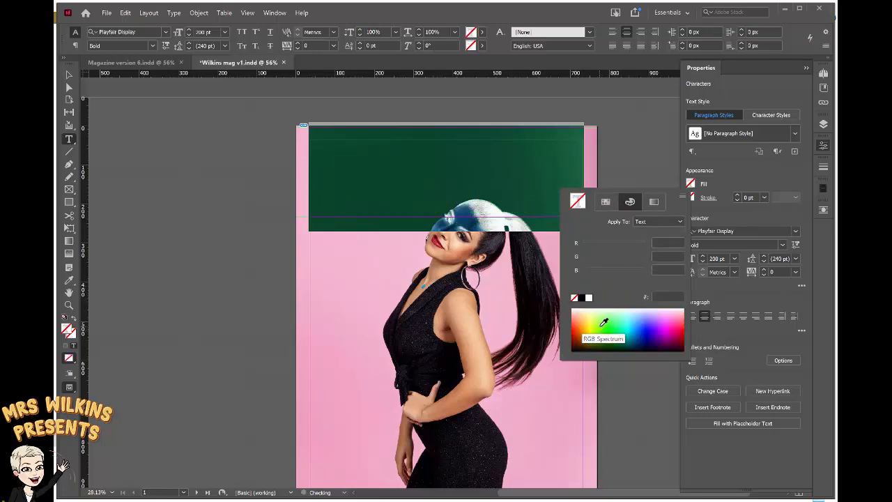
left_click(600, 325)
left_click(683, 198)
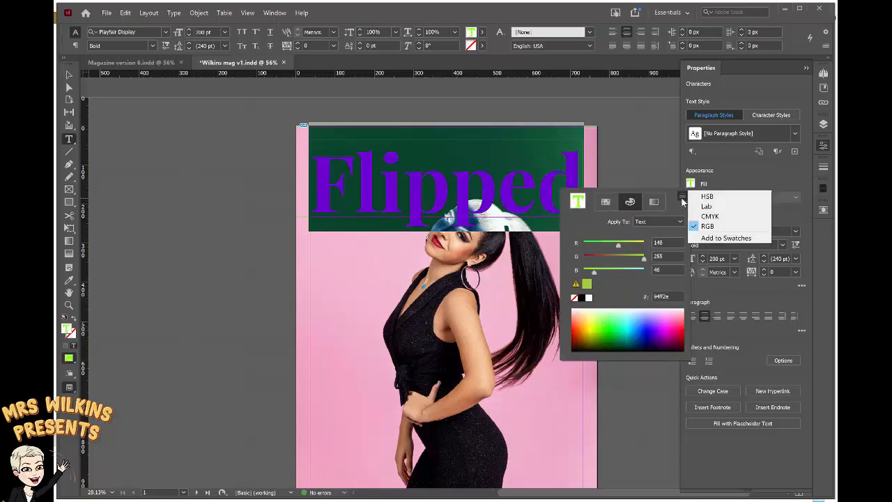
left_click(726, 238)
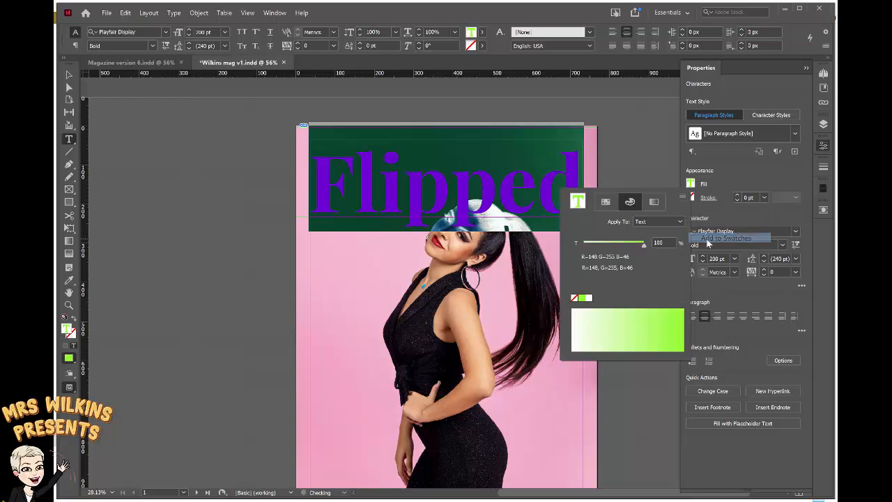
- Rename the new lime green swatch "Coverlines colour" instead of naming it by its colour value
left_click(607, 203)
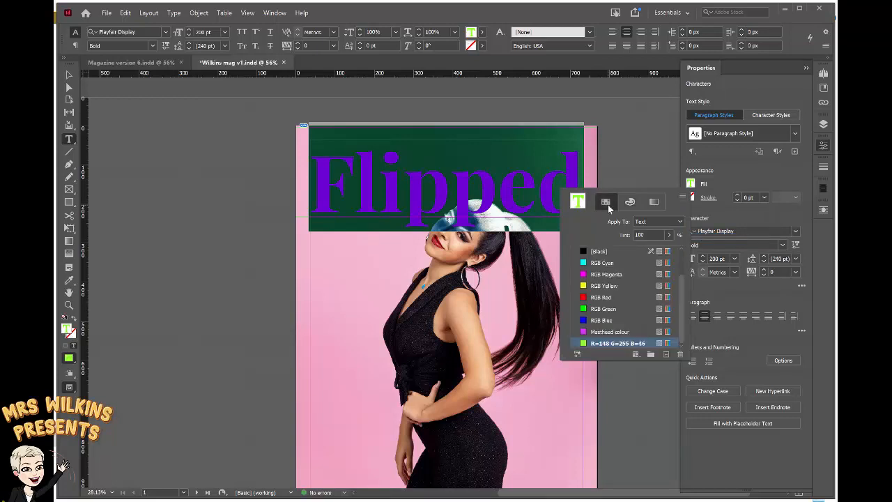
double_click(607, 344)
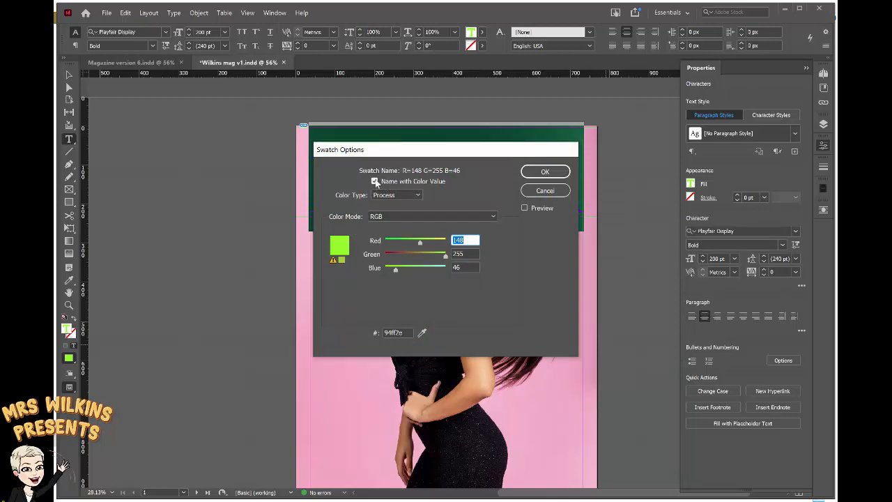
left_click(375, 182)
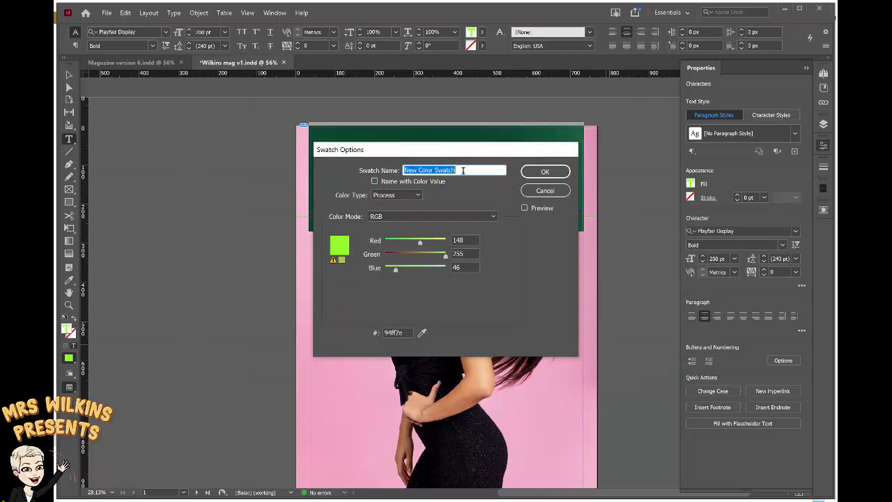
type("Coverlines colour")
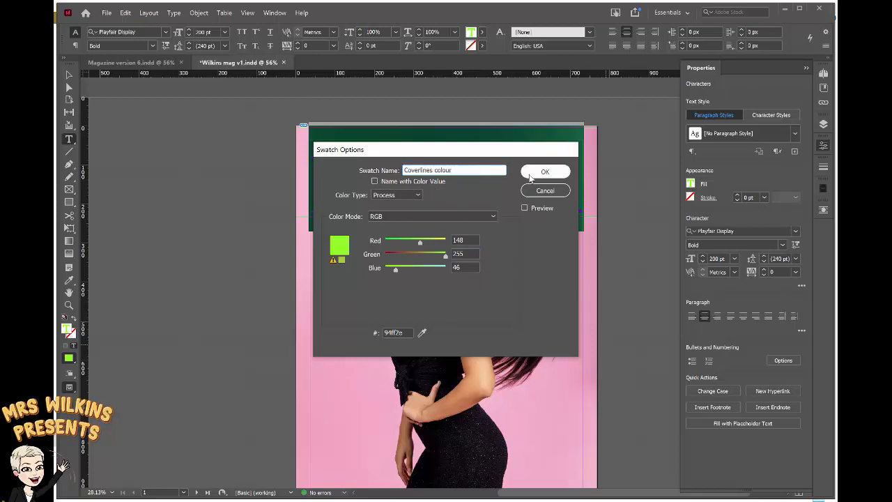
left_click(528, 175)
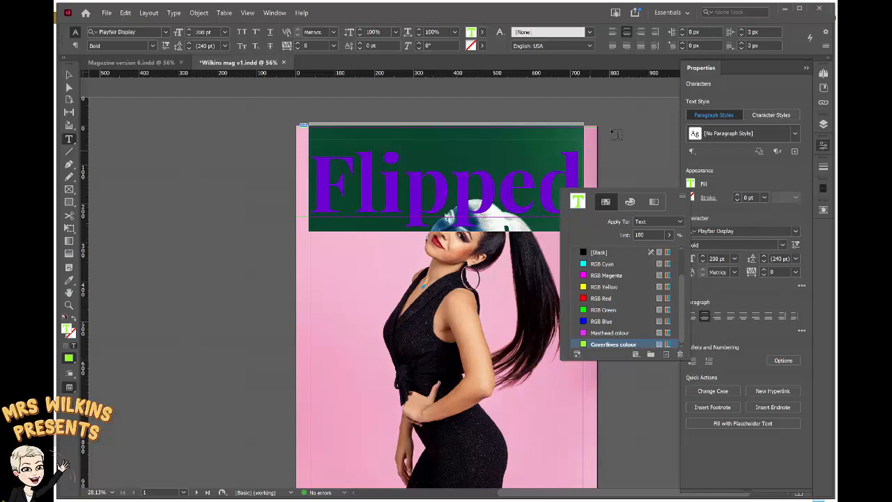
- Fill the "Flipped" masthead text with the RGB Red swatch and deselect it using the Selection tool
left_click(600, 297)
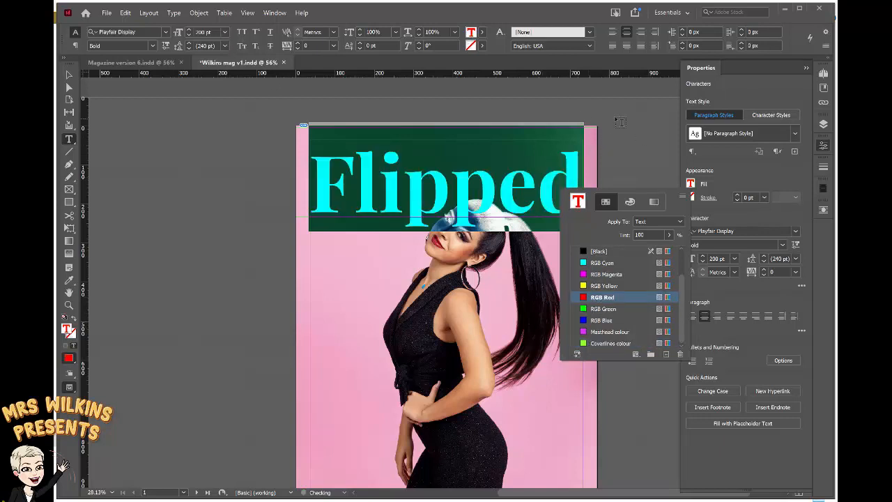
left_click(640, 122)
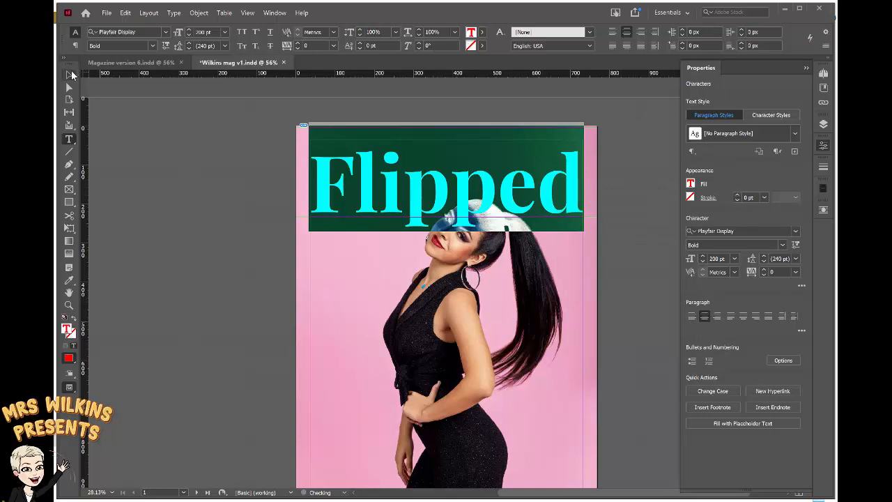
left_click(70, 75)
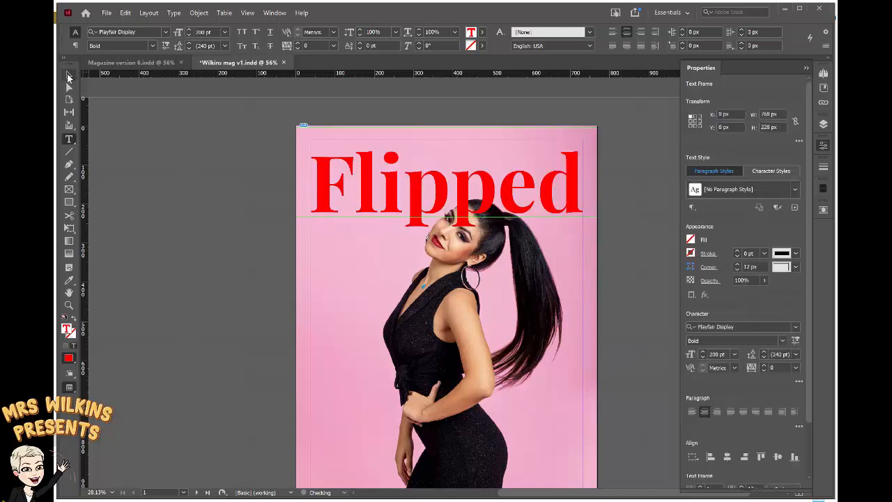
left_click(206, 201)
- Move the "Flipped" text frame upward and nudge it into position at X 0 px, Y -22 px
scroll(206, 201, "down", 2)
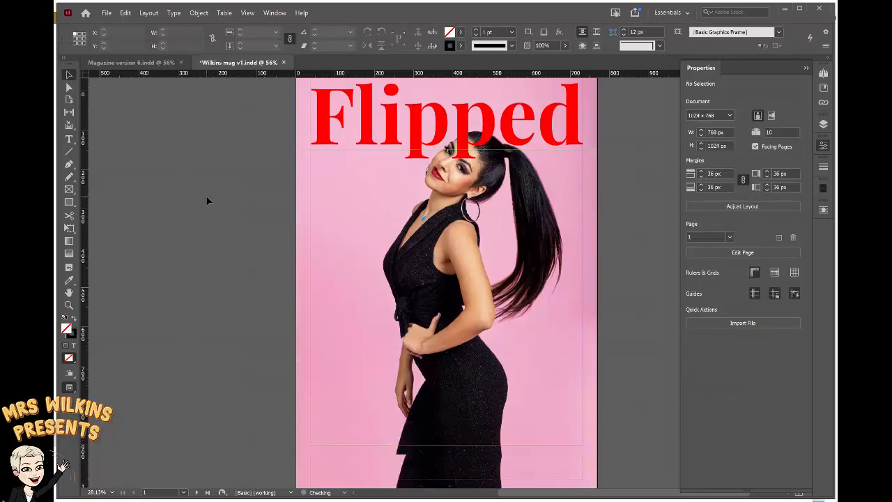
scroll(206, 200, "up", 1)
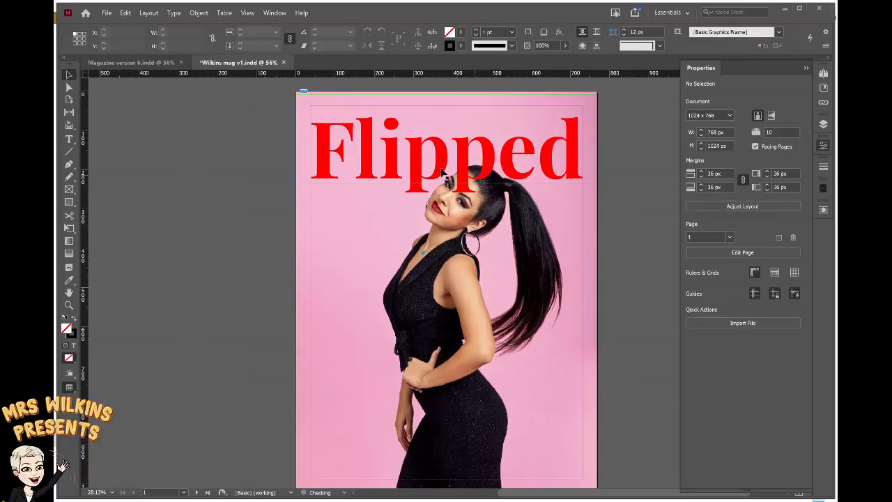
scroll(528, 180, "up", 1)
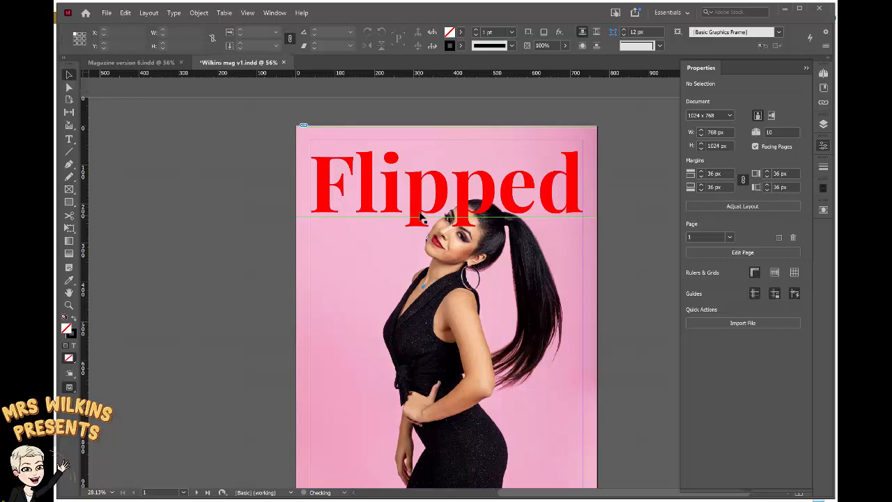
left_click_drag(421, 218, 421, 205)
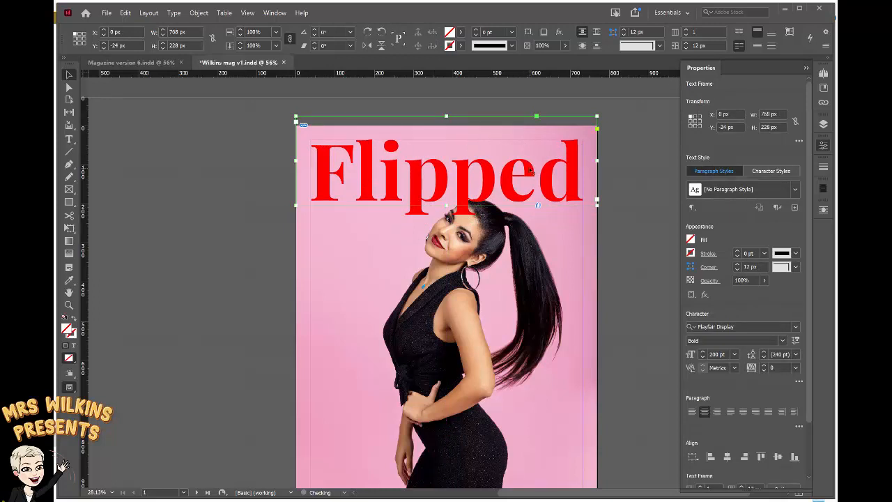
key("Down")
key("Down")
key("Down")
key("Down")
key("Down")
key("Left")
key("Left")
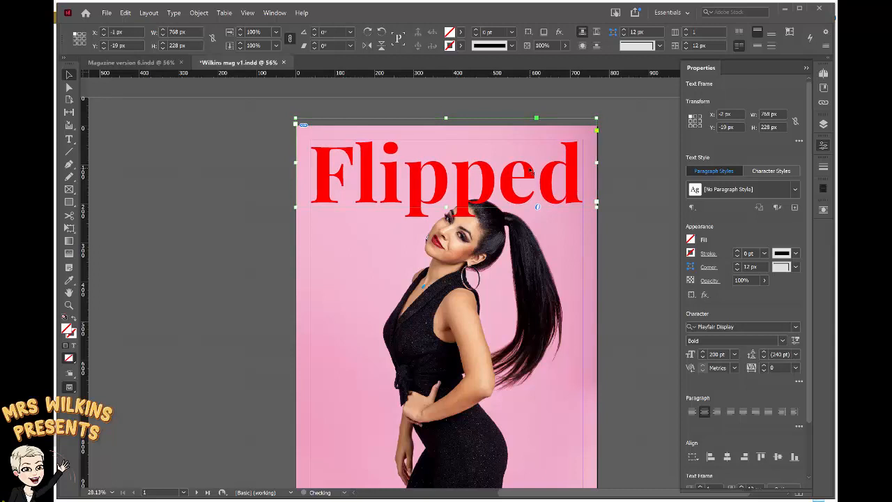
key("Left")
key("Right")
key("Right")
key("Right")
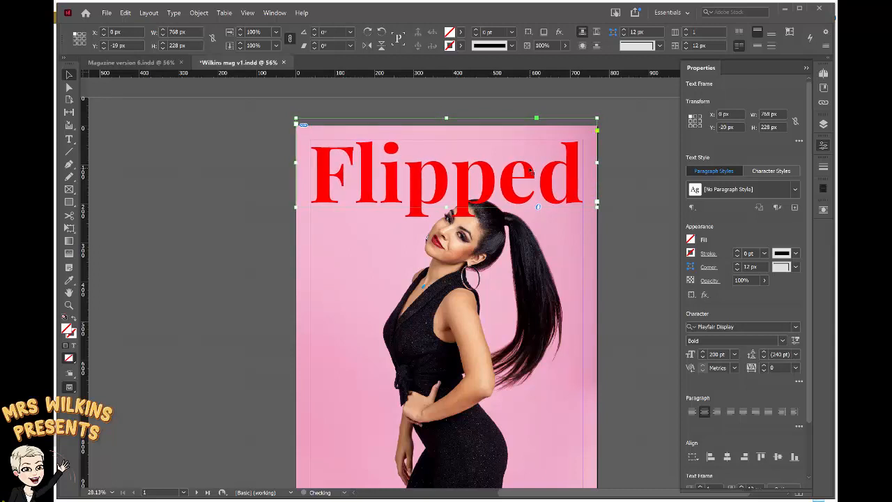
key("Up")
key("Up")
key("Up")
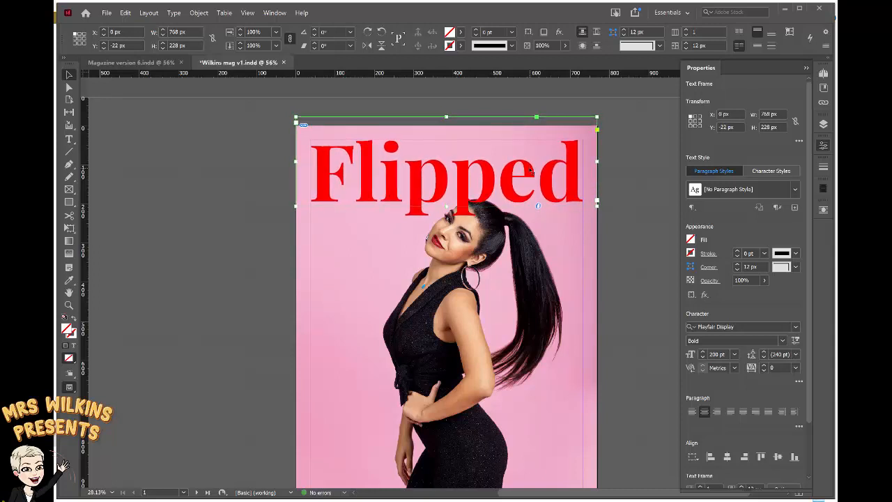
- Deselect the masthead frame, preview the whole cover without guides and margins, and return to the normal view
left_click(177, 235)
scroll(177, 235, "down", 1)
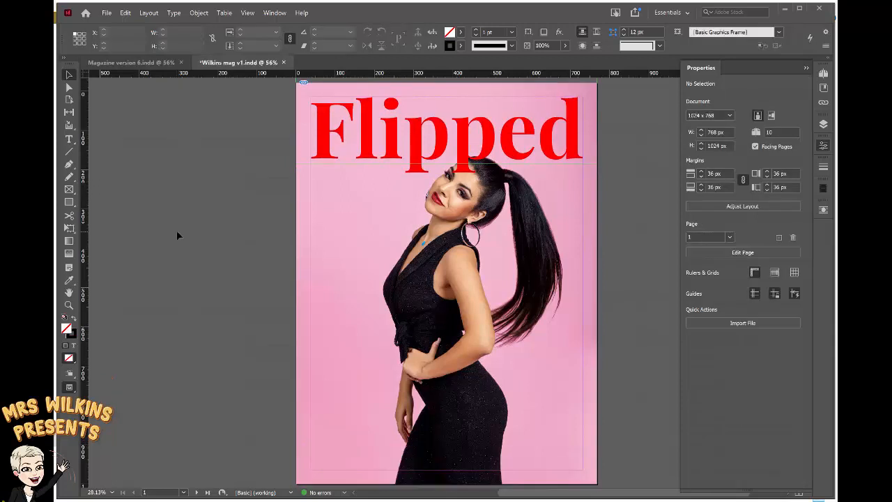
key("w")
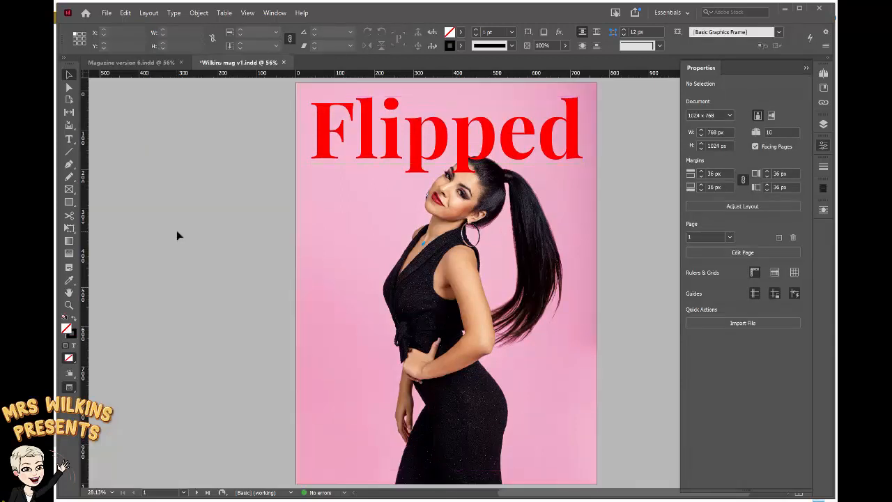
key("w")
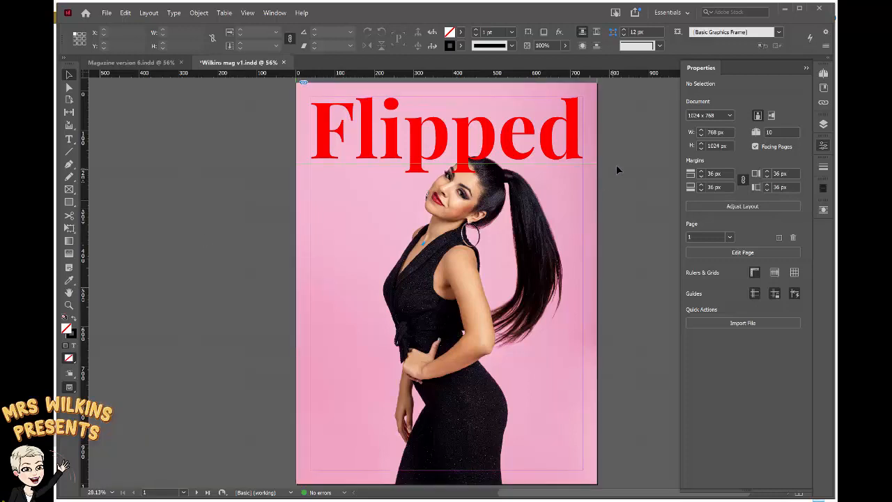
- Reorder the layers so that "masthead" sits directly beneath "model no background" and above "back model"
left_click(806, 69)
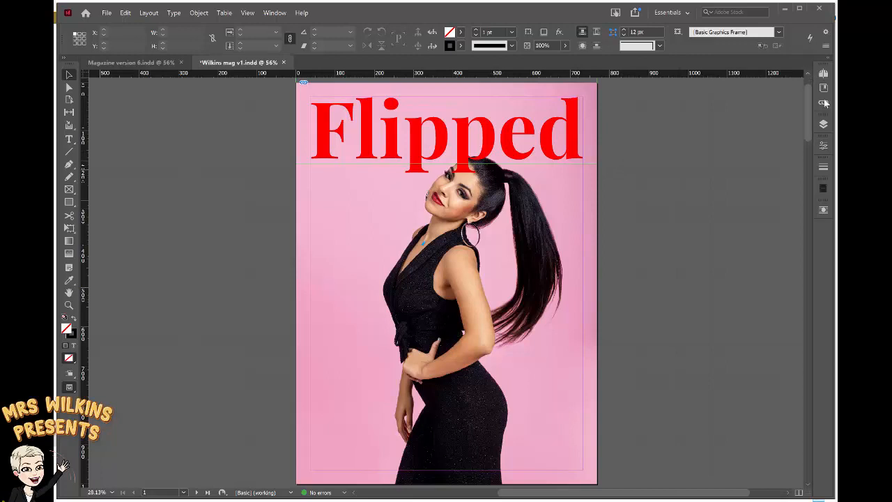
left_click(824, 124)
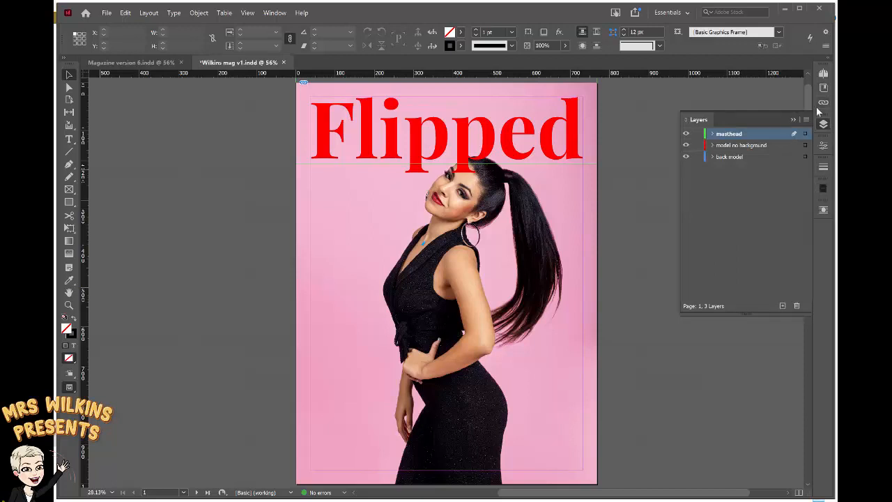
left_click(274, 13)
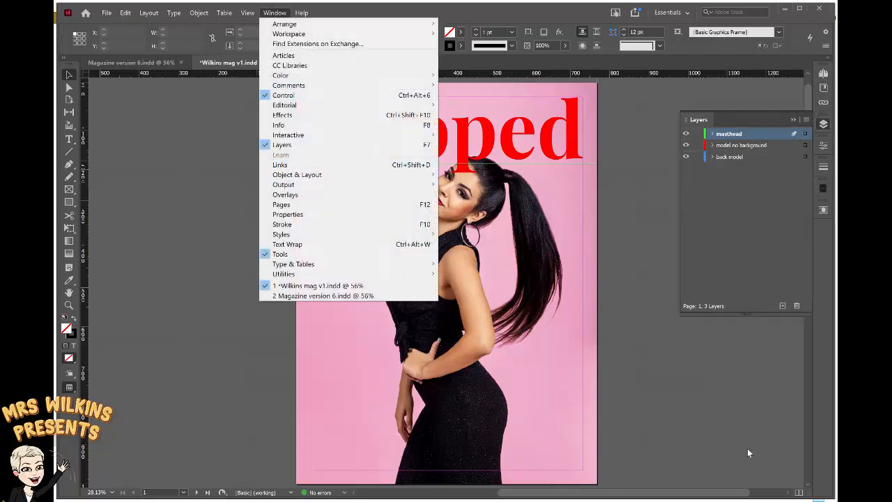
left_click(747, 276)
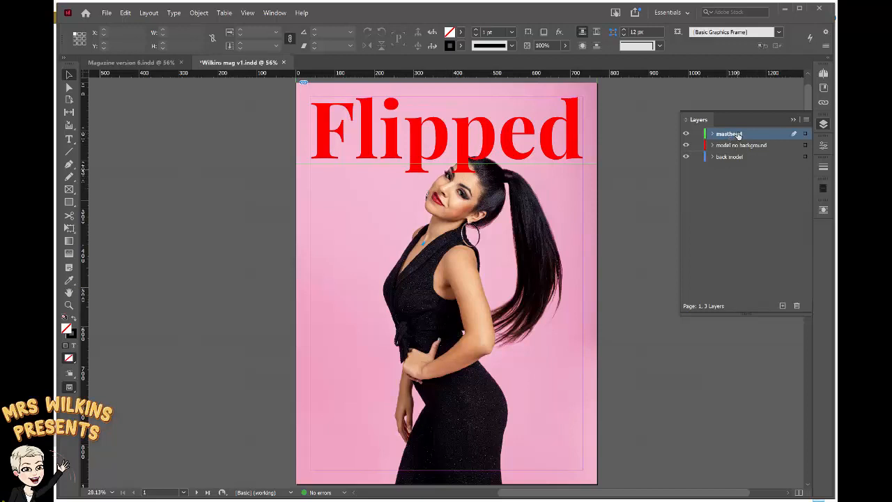
left_click_drag(738, 135, 738, 148)
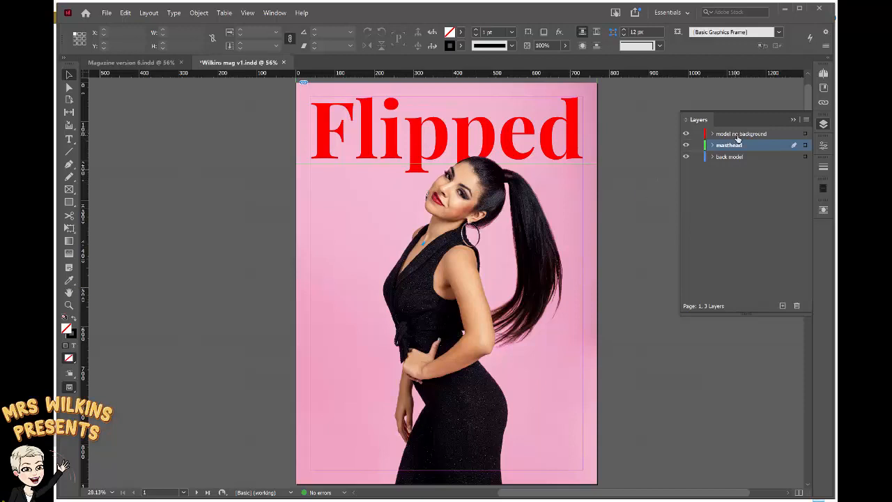
- Temporarily hide the "model no background" layer while nudging the "Flipped" masthead frame down to Y 0 px
left_click(685, 134)
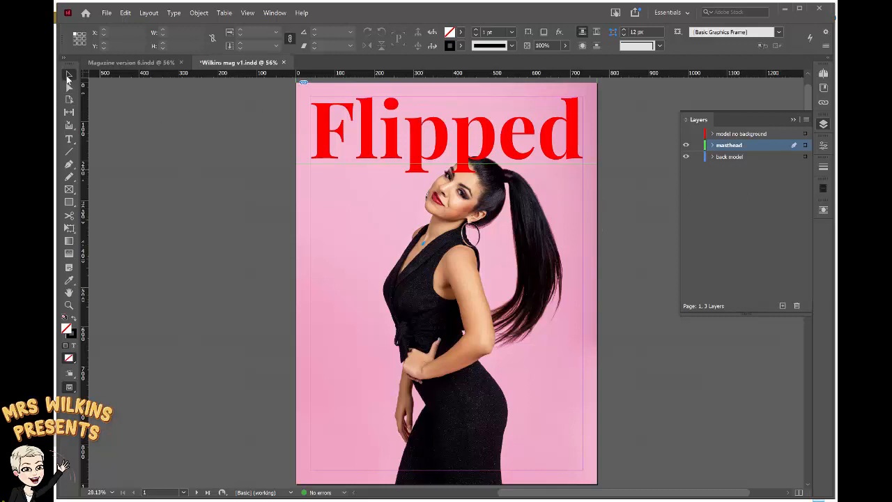
left_click(411, 139)
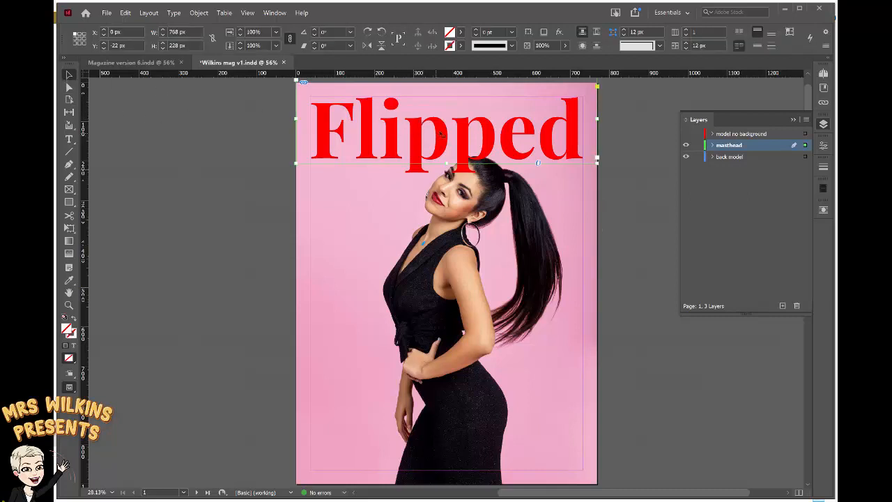
key("Down")
key("Down")
key("Down")
key("Down")
key("Down")
key("Down")
key("Down")
key("Down")
key("Down")
key("Down")
key("Down")
key("Down")
key("Down")
key("Down")
key("Down")
key("Down")
key("Down")
key("Down")
key("Down")
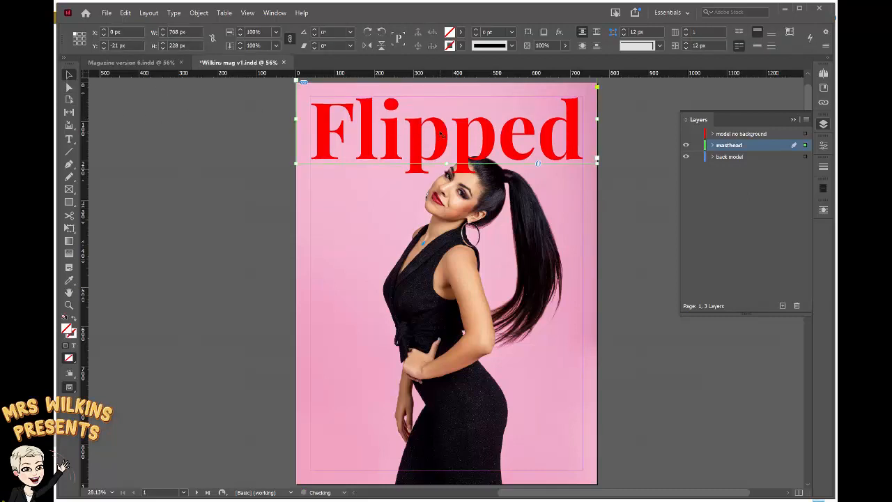
key("Down")
key("Down")
key("Down")
key("Down")
key("Down")
key("Down")
key("Down")
key("Down")
key("Down")
key("Down")
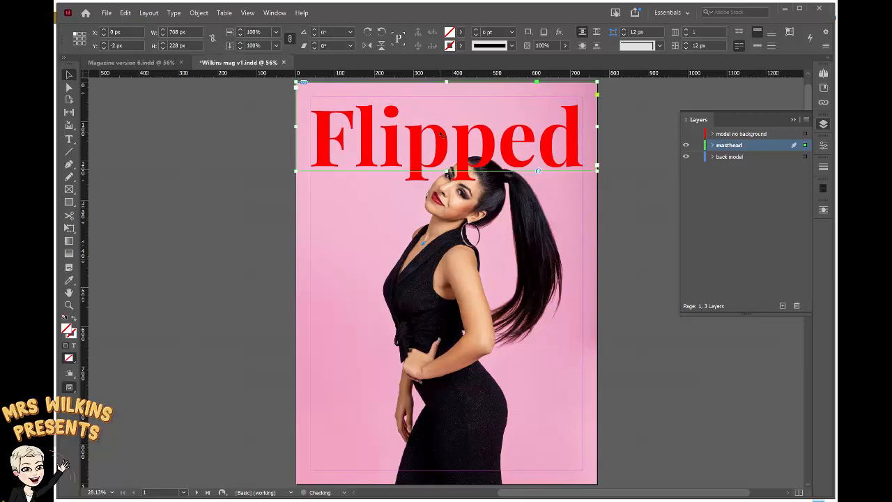
key("Down")
key("Down")
key("Down")
key("Down")
key("Down")
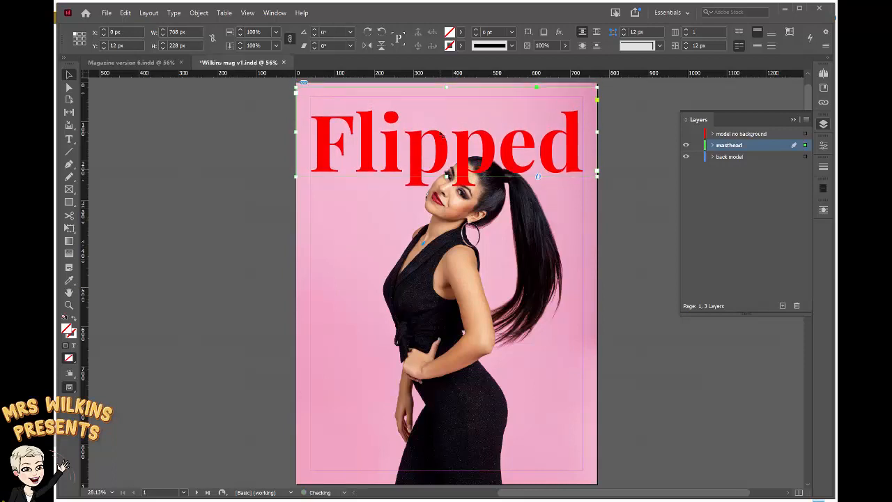
key("Up")
key("Up")
key("Up")
key("Up")
key("Up")
key("Up")
key("Up")
key("Up")
key("Up")
key("Up")
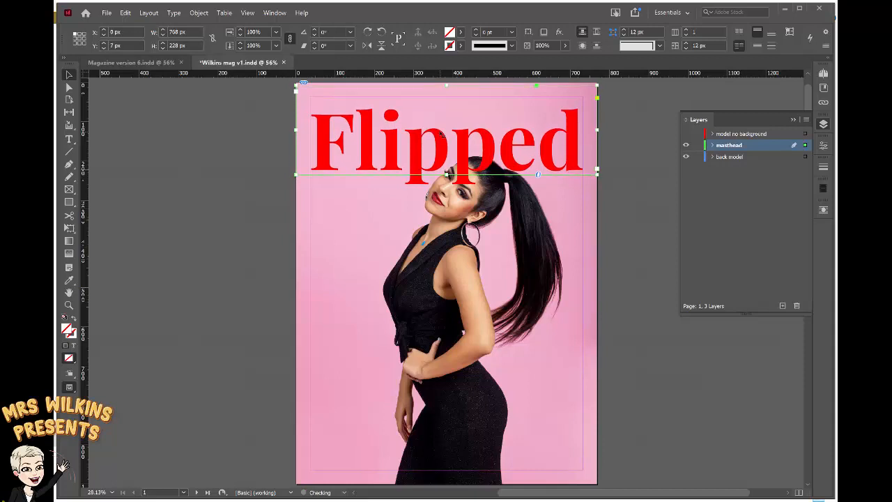
key("Up")
key("Up")
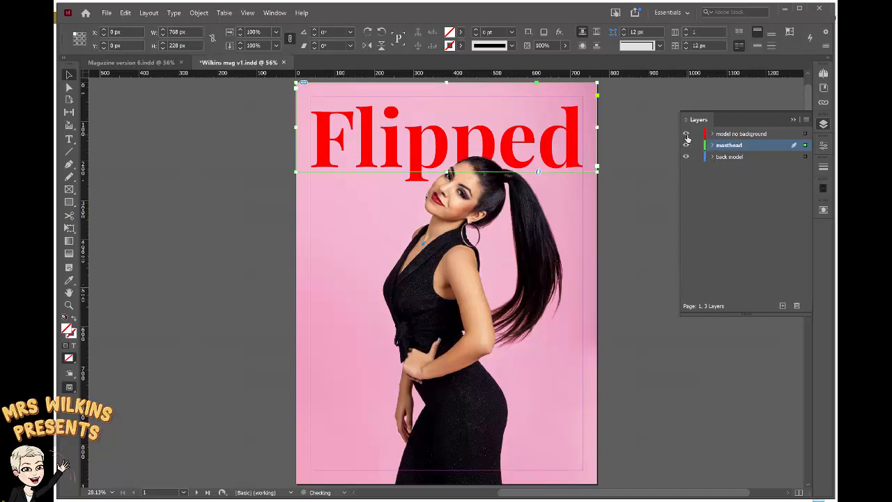
- Deselect the masthead frame and preview the cover without guides and margins to check the model's head overlapping the title
left_click(223, 146)
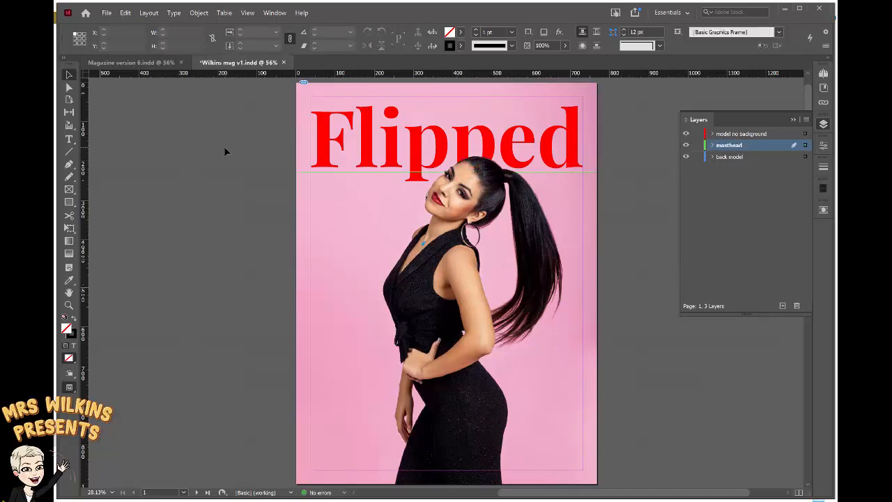
key("w")
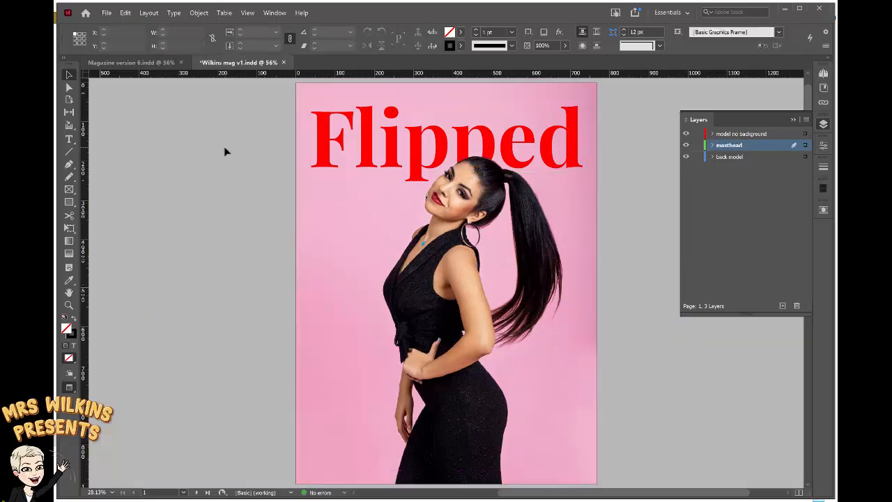